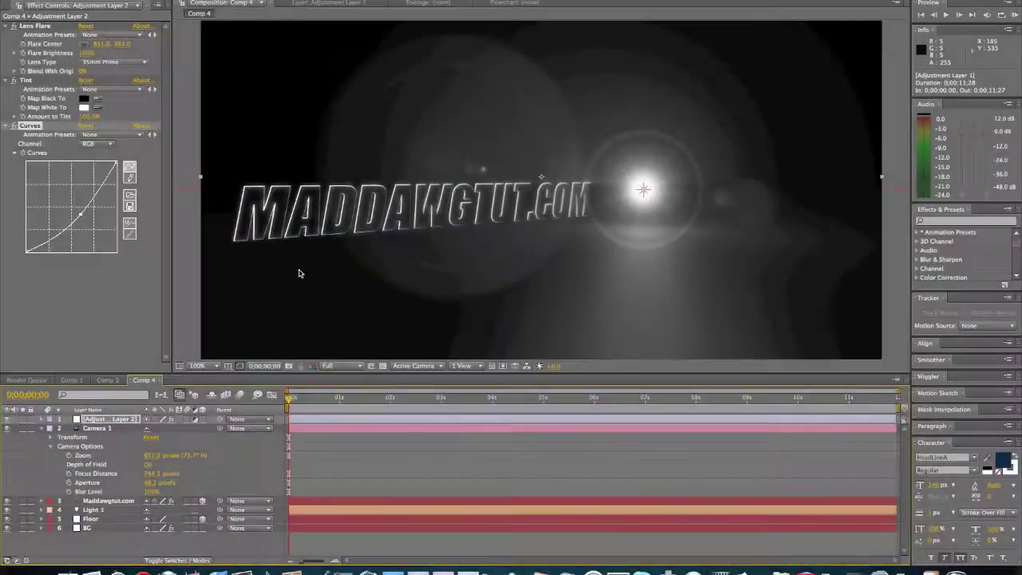
Apply the Curves color correction effect to the Maddawgtut.com text layer and place it between Bevel Alpha and Glow
{"action": "left_click", "coordinate": [107, 501]}
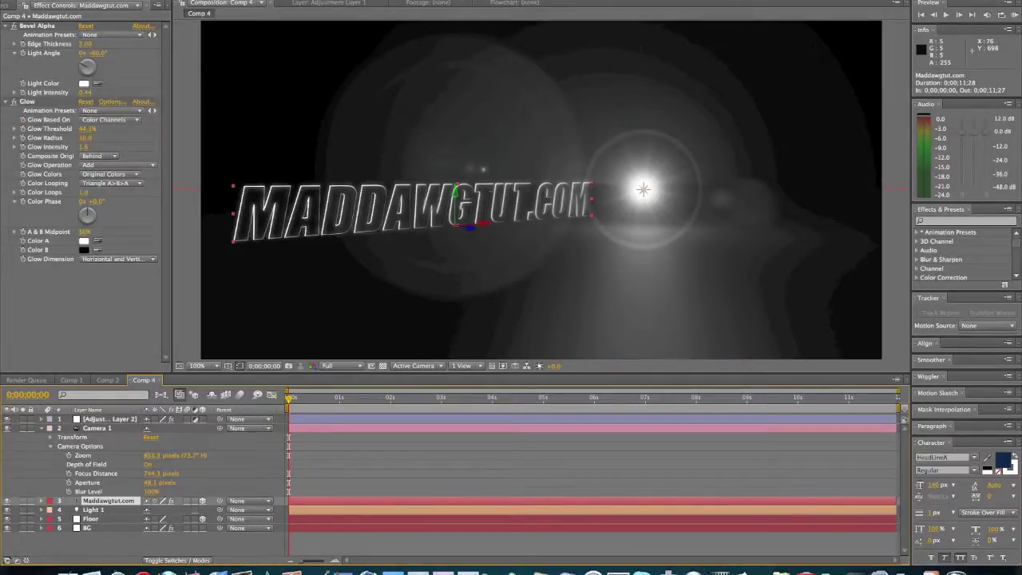
{"action": "left_click", "coordinate": [231, 1]}
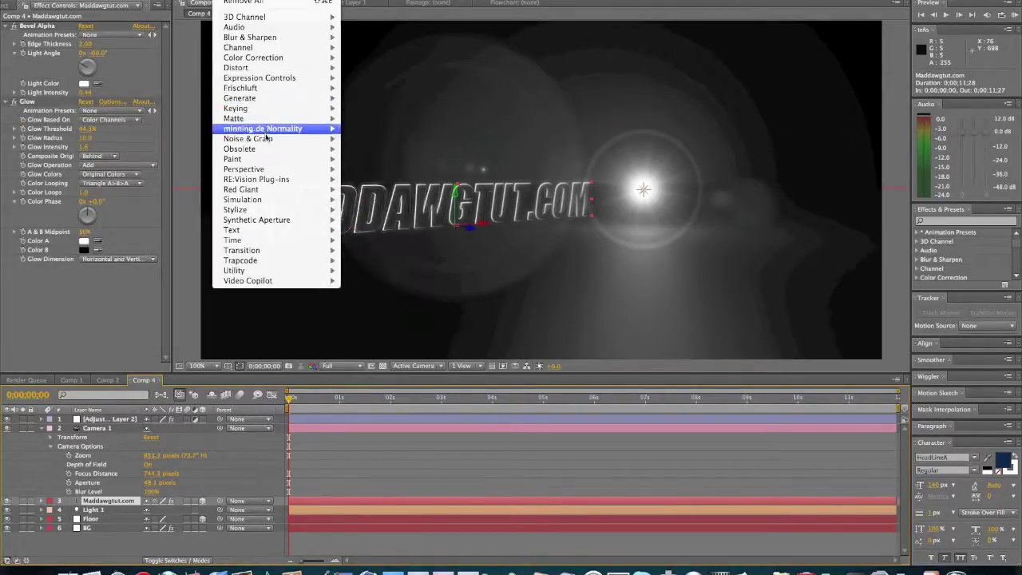
{"action": "mouse_move", "coordinate": [275, 59]}
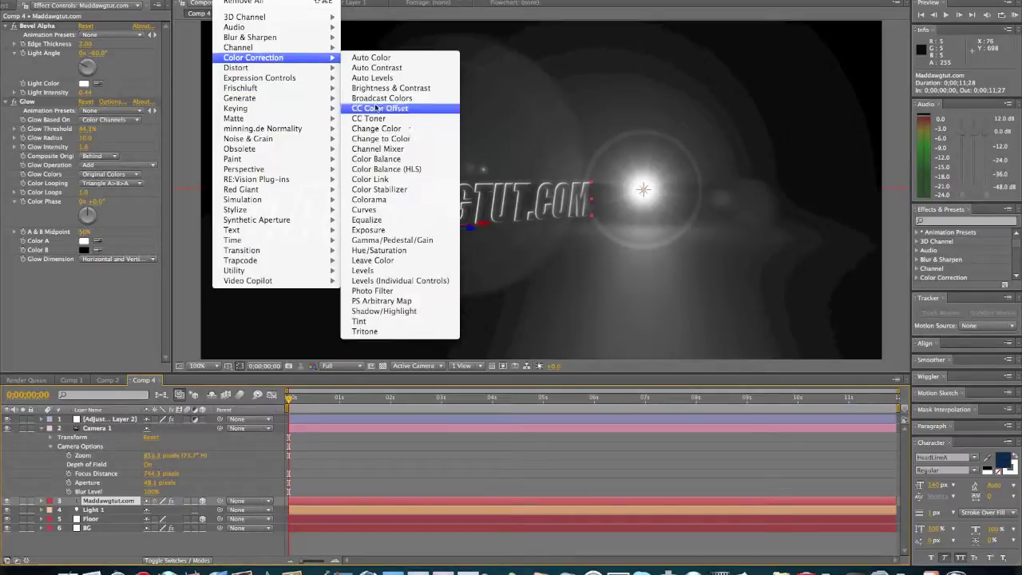
{"action": "left_click", "coordinate": [364, 209]}
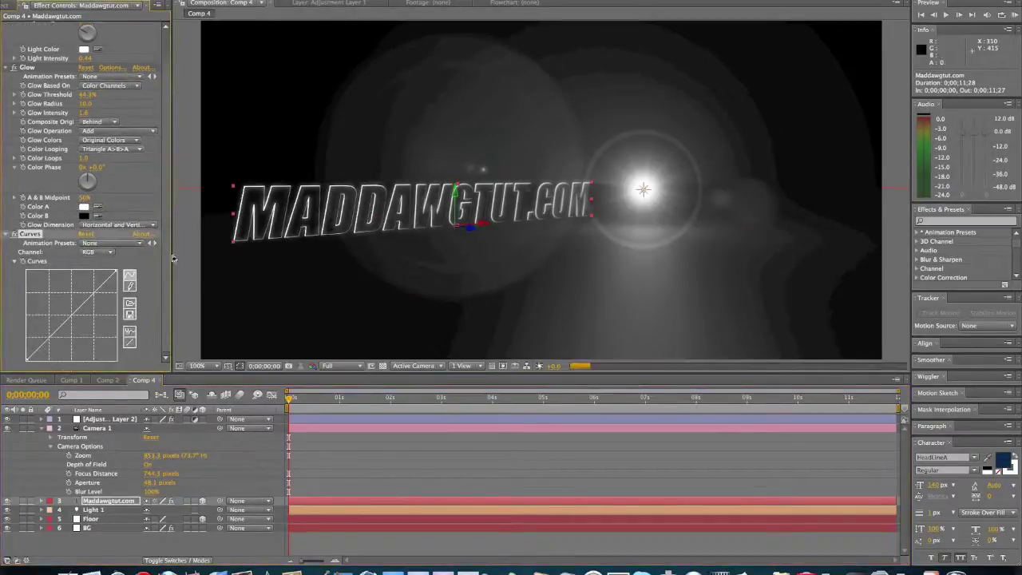
{"action": "left_click_drag", "start_coordinate": [40, 233], "coordinate": [44, 67]}
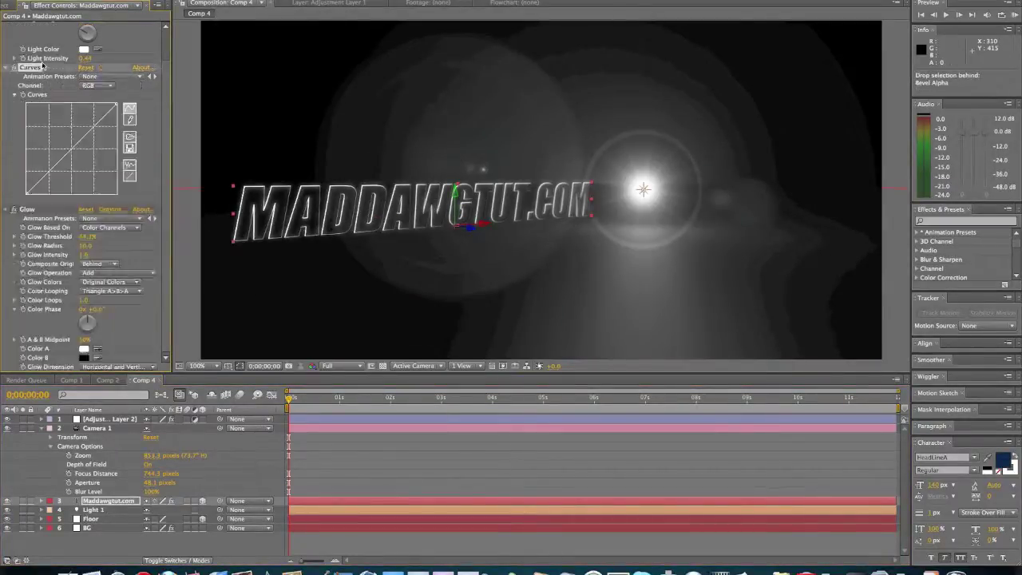
In the text layer's Curves, add a midpoint to the RGB curve, raise the Blue channel's curve and lower the Red channel's curve
{"action": "mouse_move", "coordinate": [80, 140]}
{"action": "left_mouse_down"}
{"action": "mouse_move", "coordinate": [82, 159]}
{"action": "mouse_move", "coordinate": [72, 150]}
{"action": "left_mouse_up"}
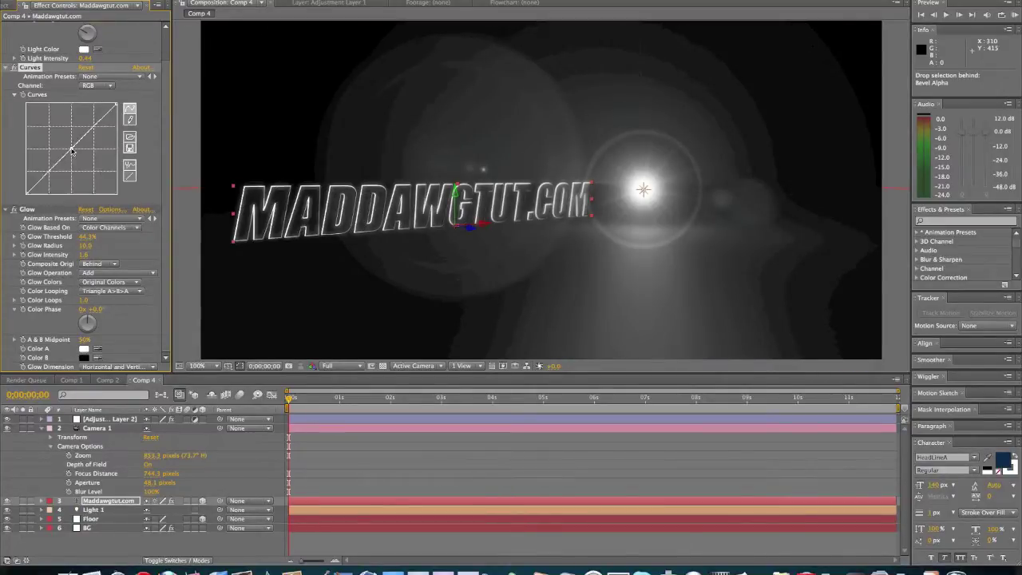
{"action": "left_click", "coordinate": [97, 85]}
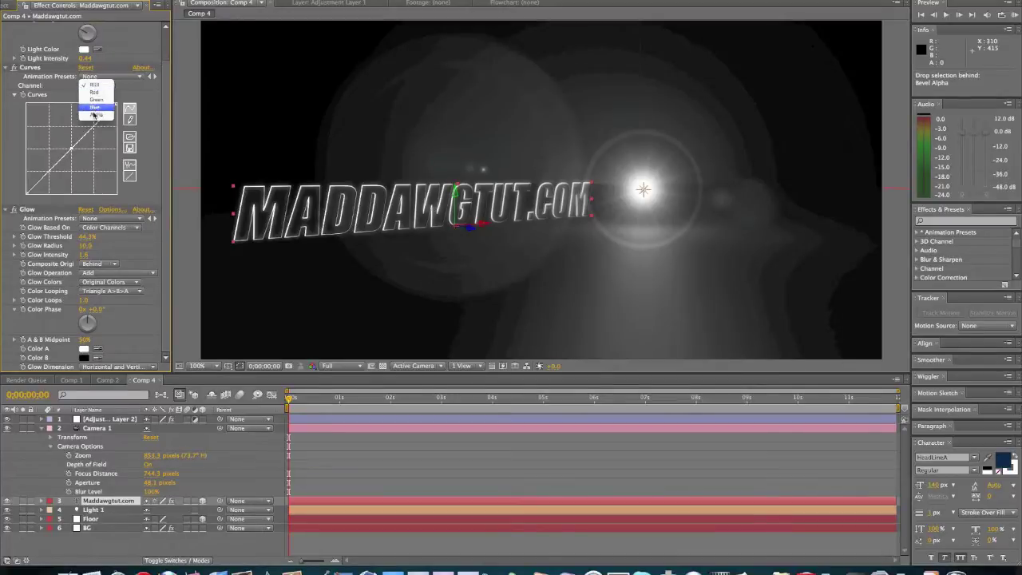
{"action": "left_click", "coordinate": [95, 107]}
{"action": "left_click_drag", "start_coordinate": [65, 148], "coordinate": [60, 139]}
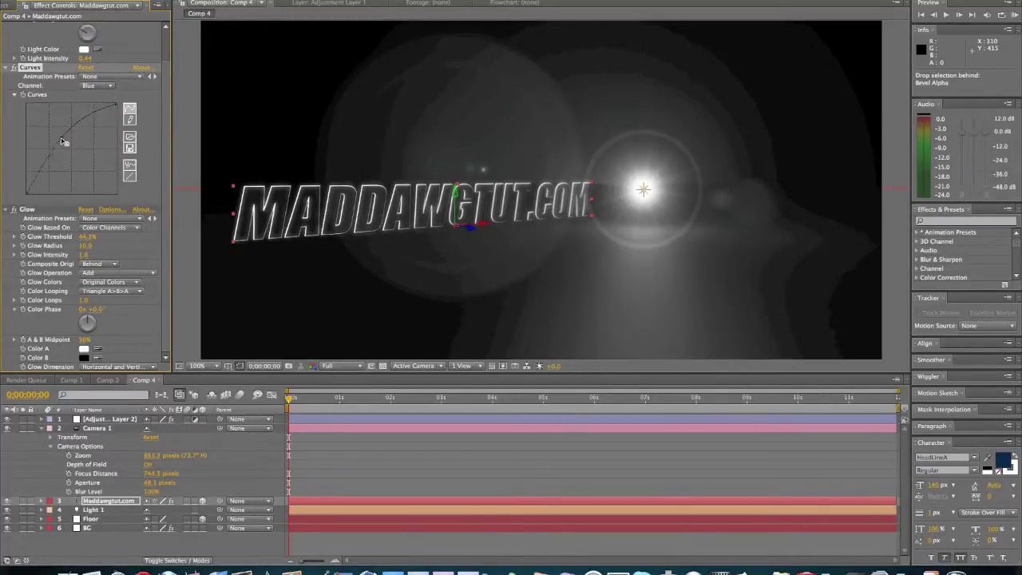
{"action": "left_click", "coordinate": [96, 86]}
{"action": "left_click", "coordinate": [97, 70]}
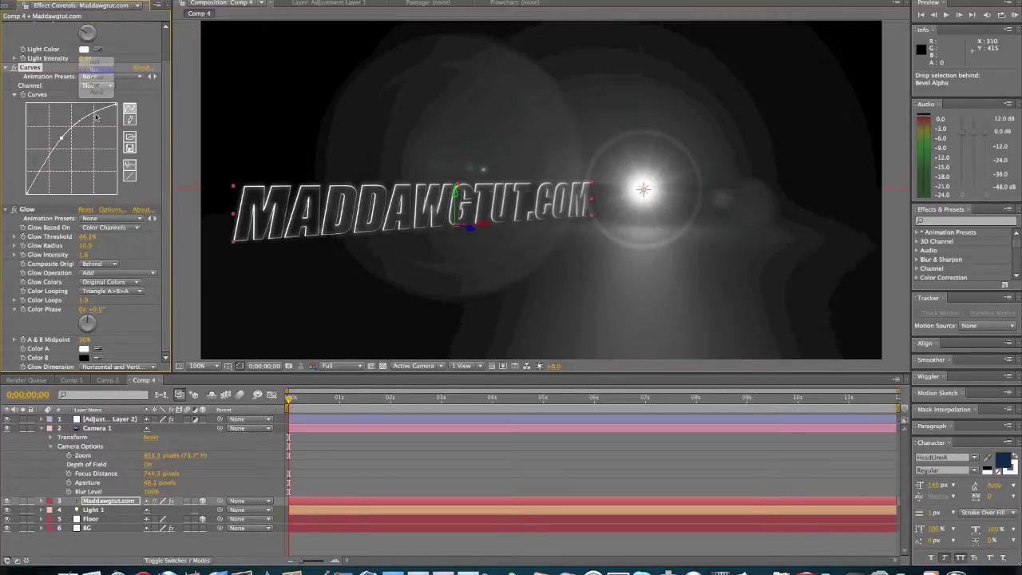
{"action": "left_click_drag", "start_coordinate": [87, 160], "coordinate": [83, 161]}
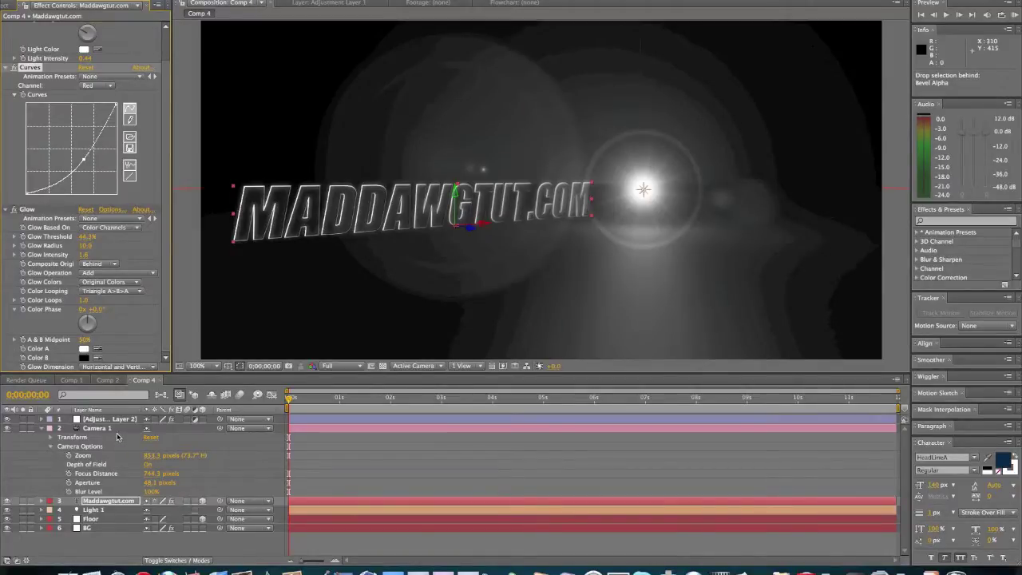
Move the Light 1 layer directly above Camera 1 and collapse the camera's properties
{"action": "left_click_drag", "start_coordinate": [94, 509], "coordinate": [99, 428]}
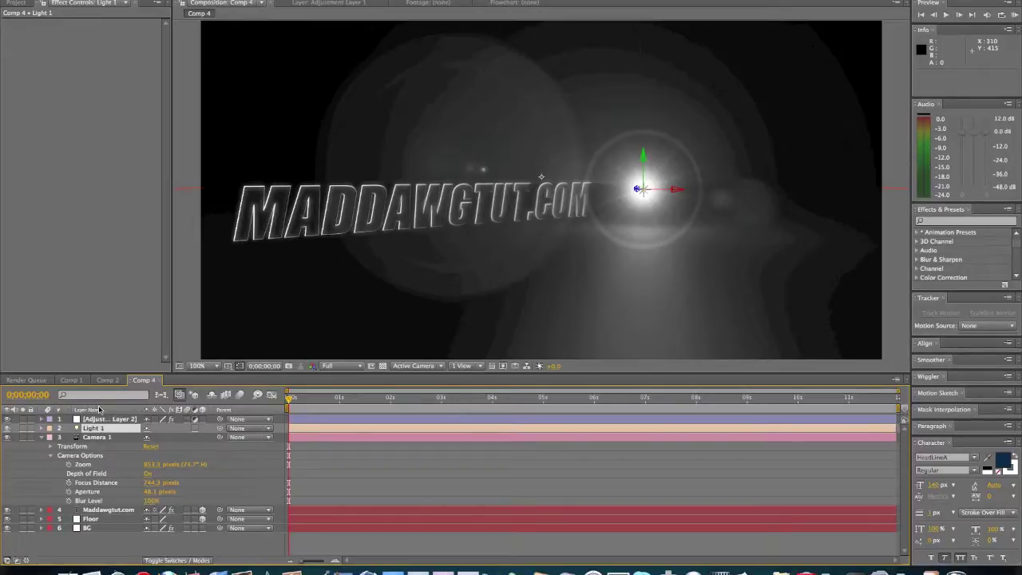
{"action": "left_click", "coordinate": [42, 437]}
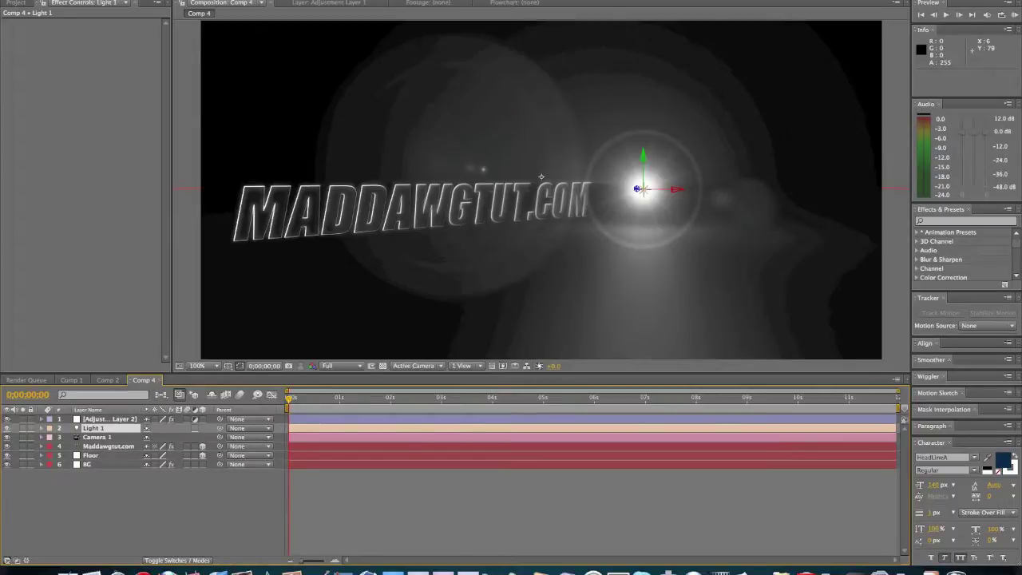
Create a white solid as the top layer of Comp 4 and apply the Trapcode Particular effect to it
{"action": "left_click", "coordinate": [199, 1]}
{"action": "mouse_move", "coordinate": [252, 0]}
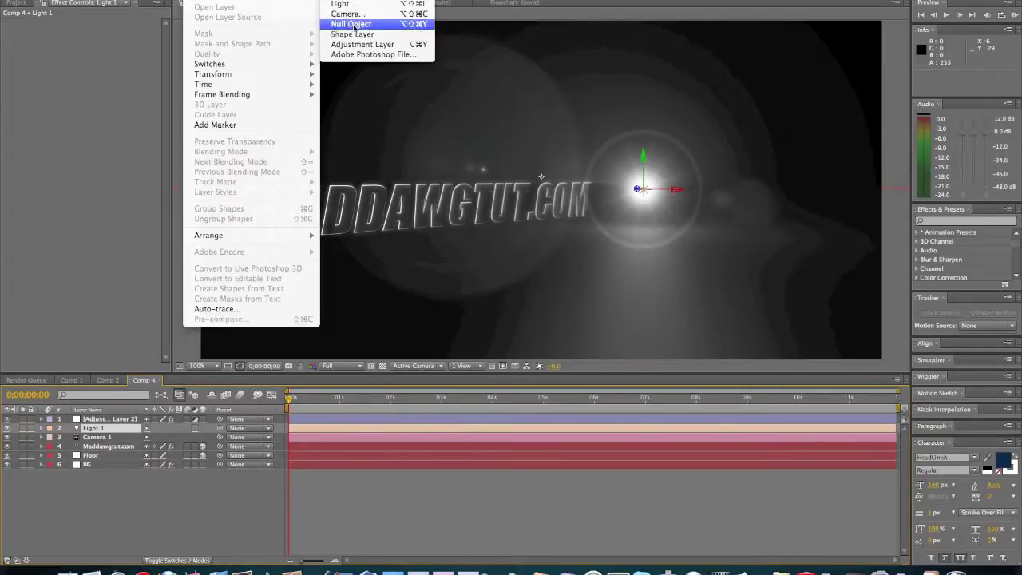
{"action": "left_click", "coordinate": [344, 0]}
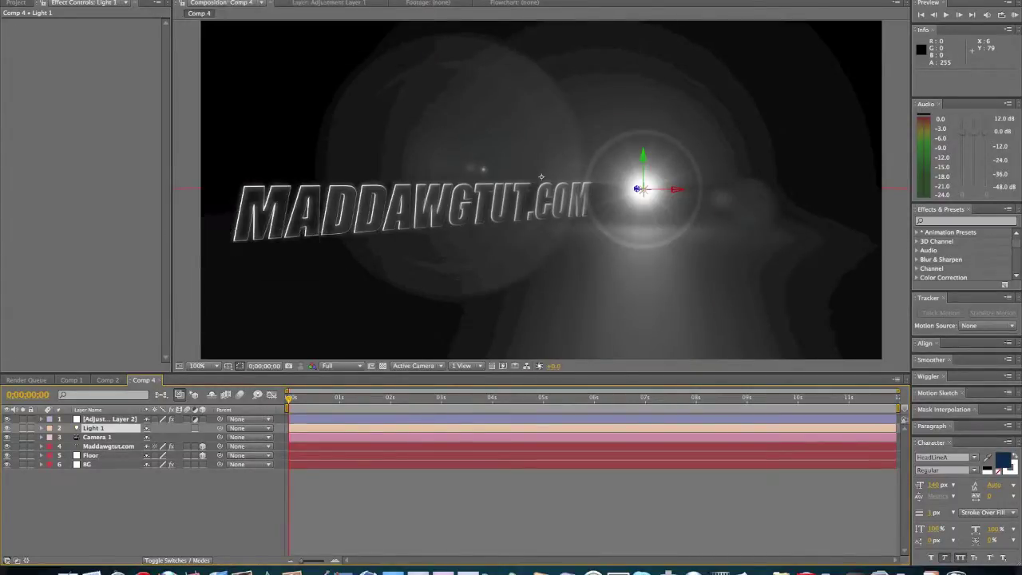
{"action": "left_click", "coordinate": [593, 369]}
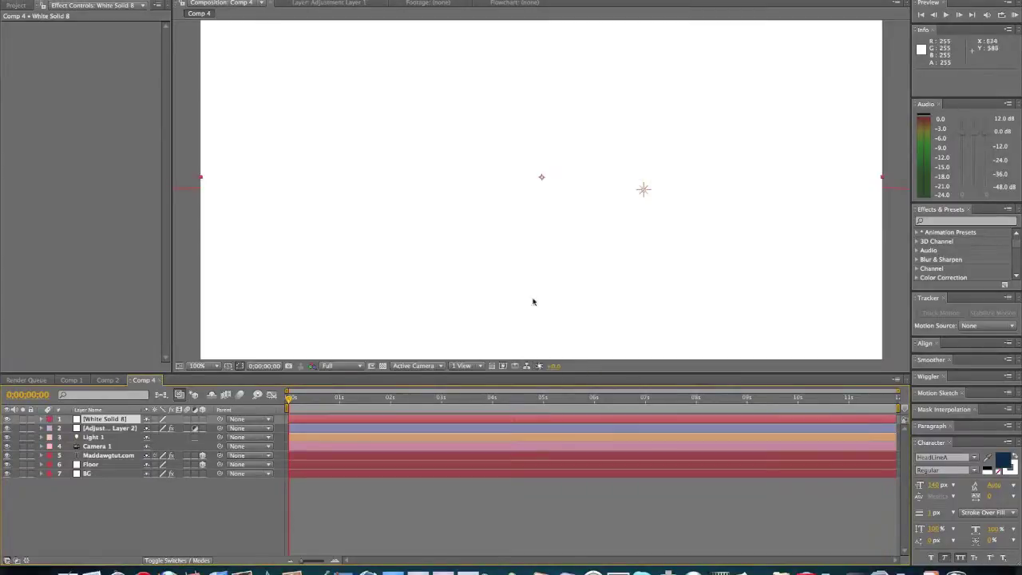
{"action": "left_click", "coordinate": [232, 0]}
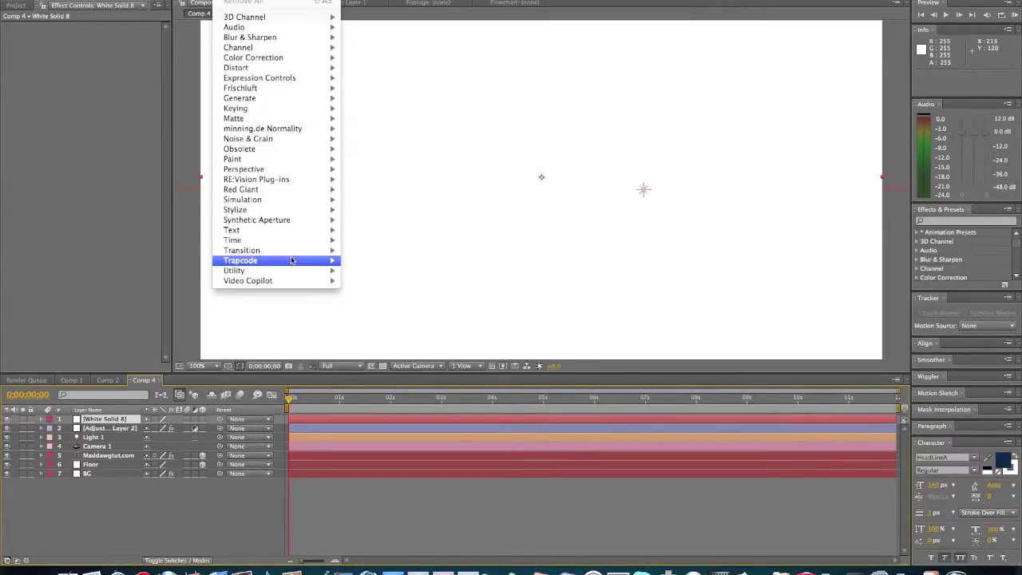
{"action": "mouse_move", "coordinate": [292, 260]}
{"action": "left_click", "coordinate": [358, 293]}
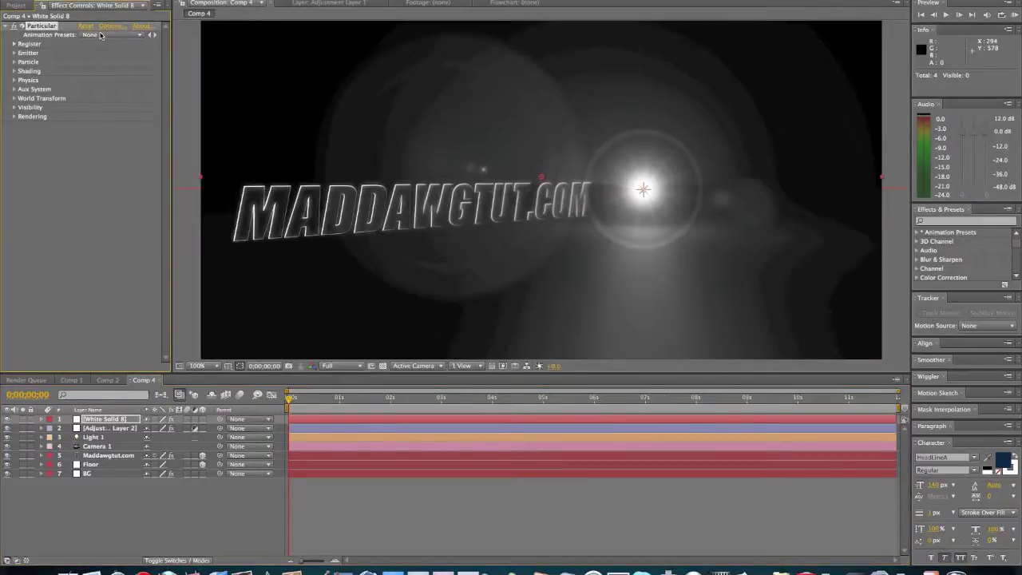
Load the t2_SnowyNight2_HD animation preset into Particular and move the current time to 0;00;02;05
{"action": "left_click", "coordinate": [101, 37]}
{"action": "scroll", "coordinate": [120, 188], "scroll_direction": "down", "scroll_amount": 10}
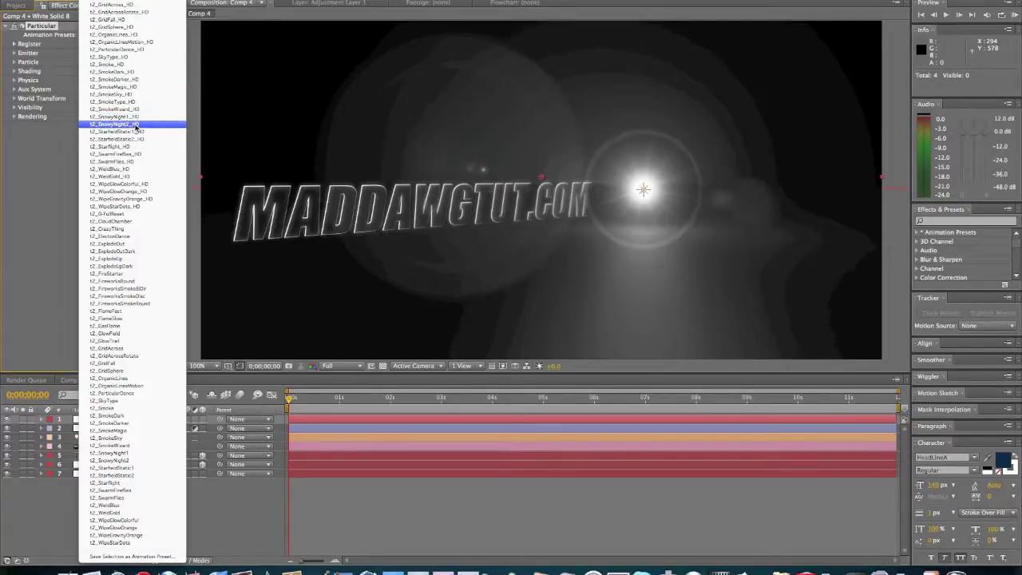
{"action": "left_click", "coordinate": [136, 126]}
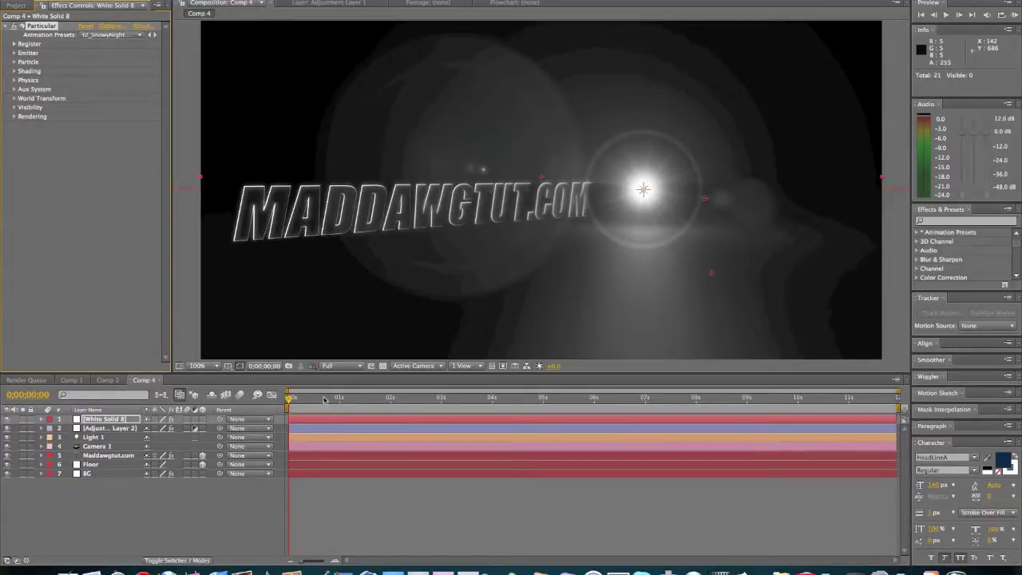
{"action": "left_click", "coordinate": [398, 398]}
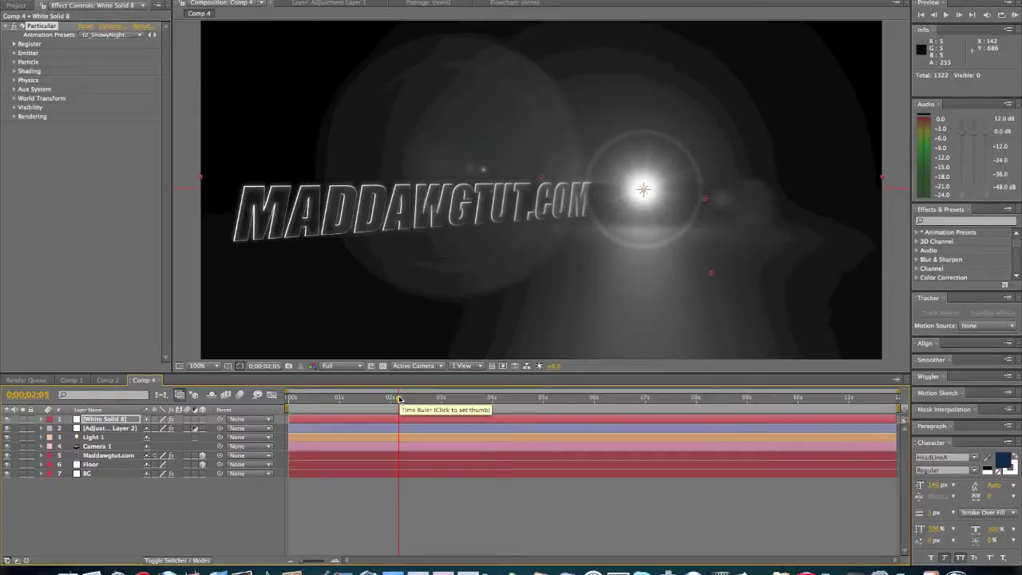
Reposition the Particular emitter above the text, with Position Z at -50 and Position XY at about 629, 181
{"action": "left_click", "coordinate": [18, 54]}
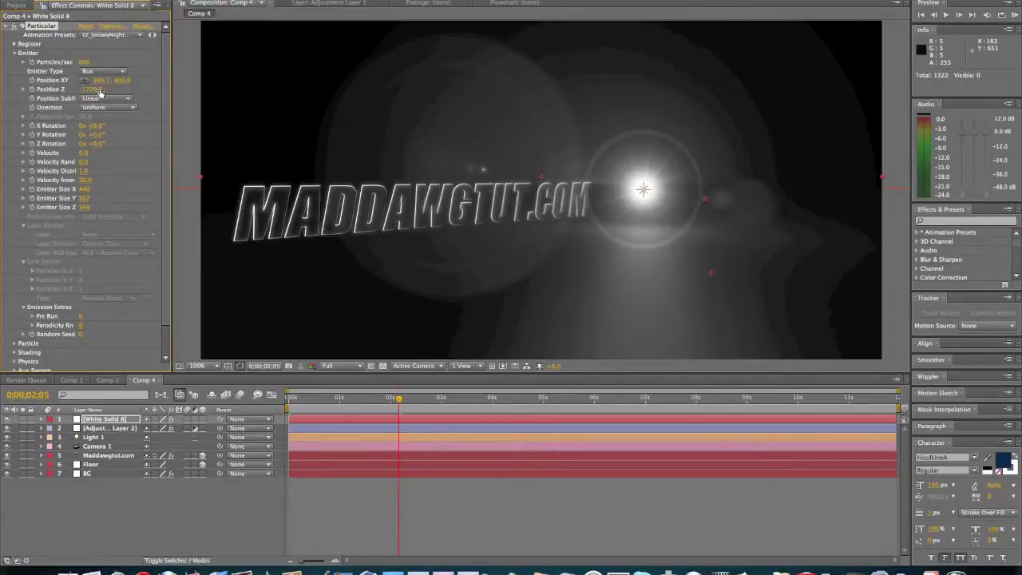
{"action": "left_click_drag", "start_coordinate": [95, 89], "coordinate": [2, 89]}
{"action": "left_click_drag", "start_coordinate": [166, 89], "coordinate": [198, 93]}
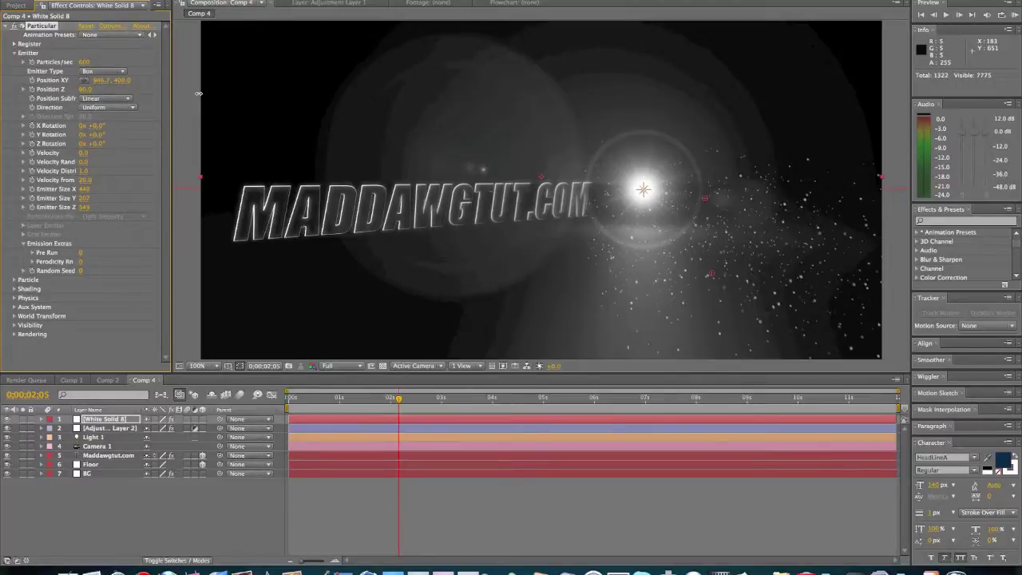
{"action": "left_click_drag", "start_coordinate": [78, 89], "coordinate": [76, 91]}
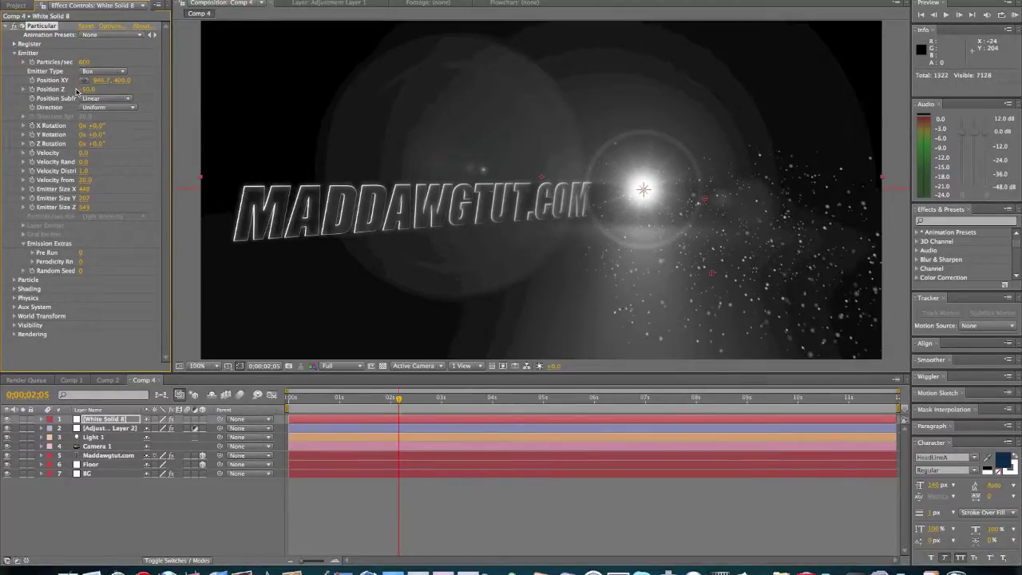
{"action": "left_click_drag", "start_coordinate": [708, 198], "coordinate": [559, 145]}
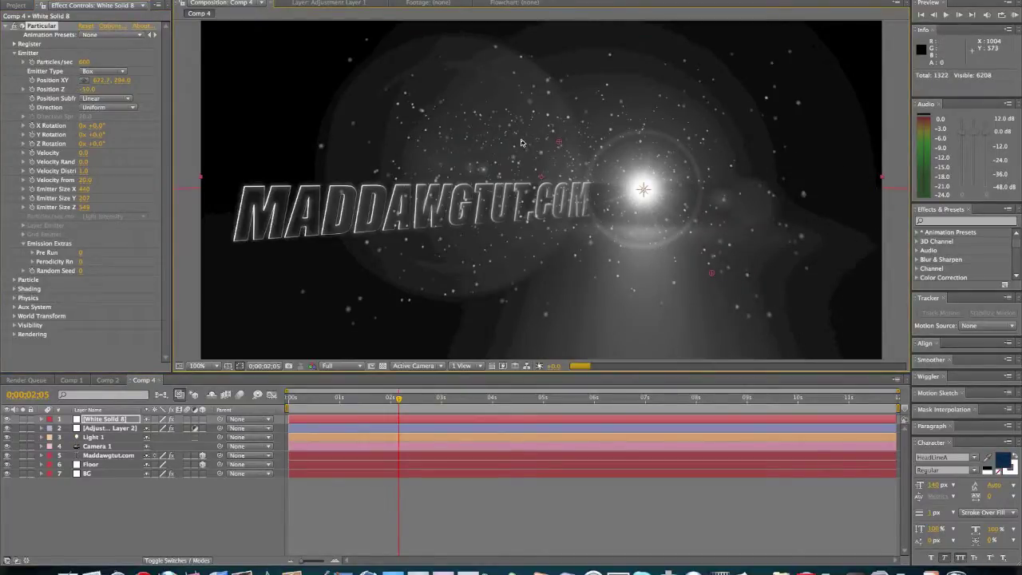
{"action": "left_click_drag", "start_coordinate": [555, 143], "coordinate": [538, 88]}
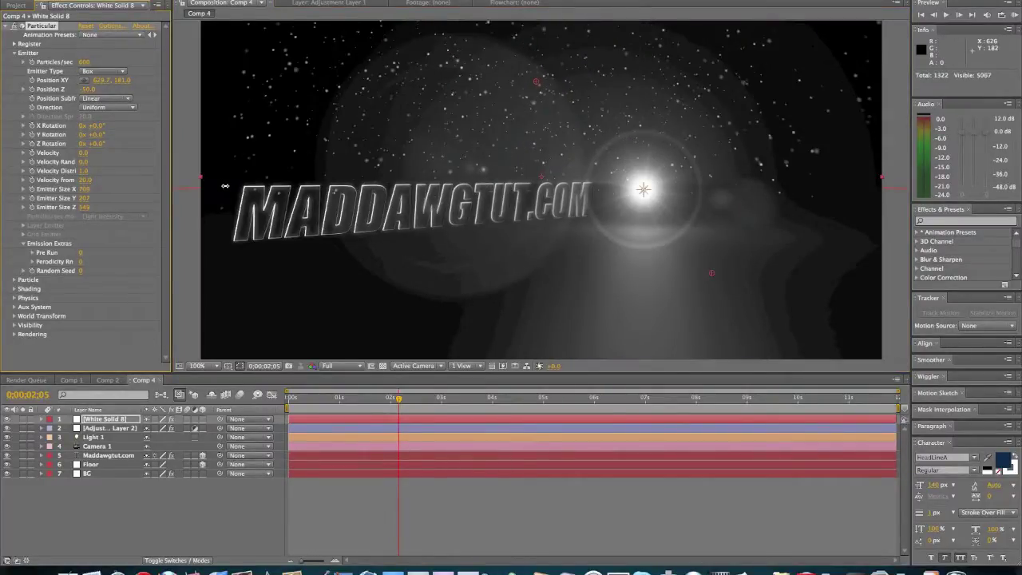
Enlarge the emitter to about 760 in X and 448 in Y, increase its Z size as well, and deselect the layer
{"action": "left_click_drag", "start_coordinate": [247, 185], "coordinate": [252, 184]}
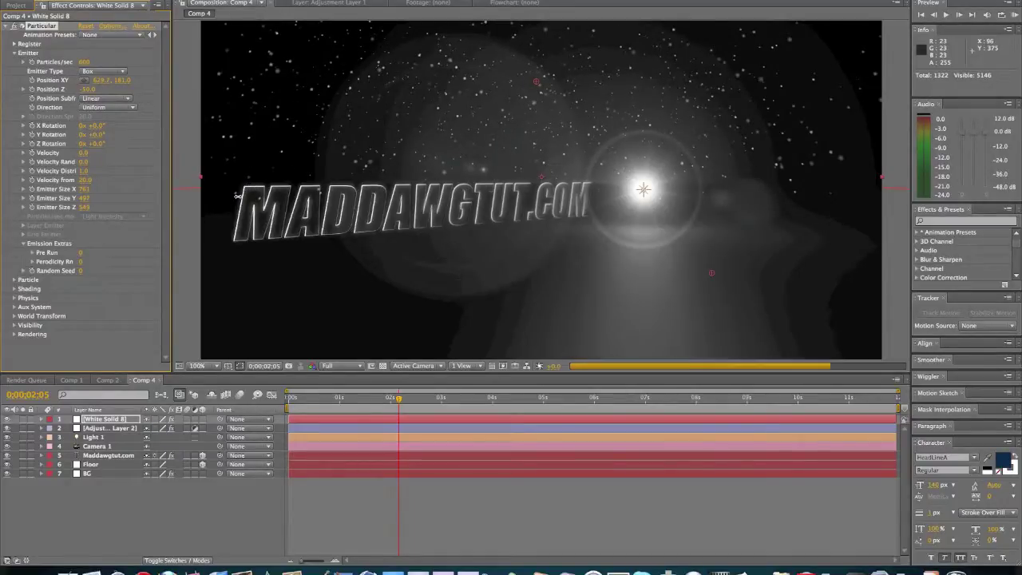
{"action": "left_click_drag", "start_coordinate": [230, 197], "coordinate": [163, 208]}
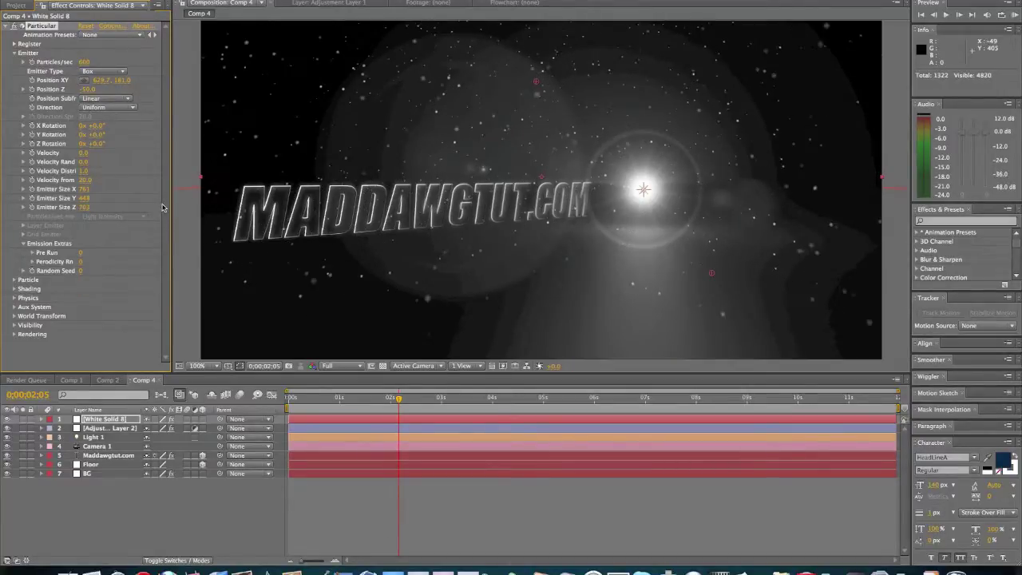
{"action": "left_click", "coordinate": [195, 161]}
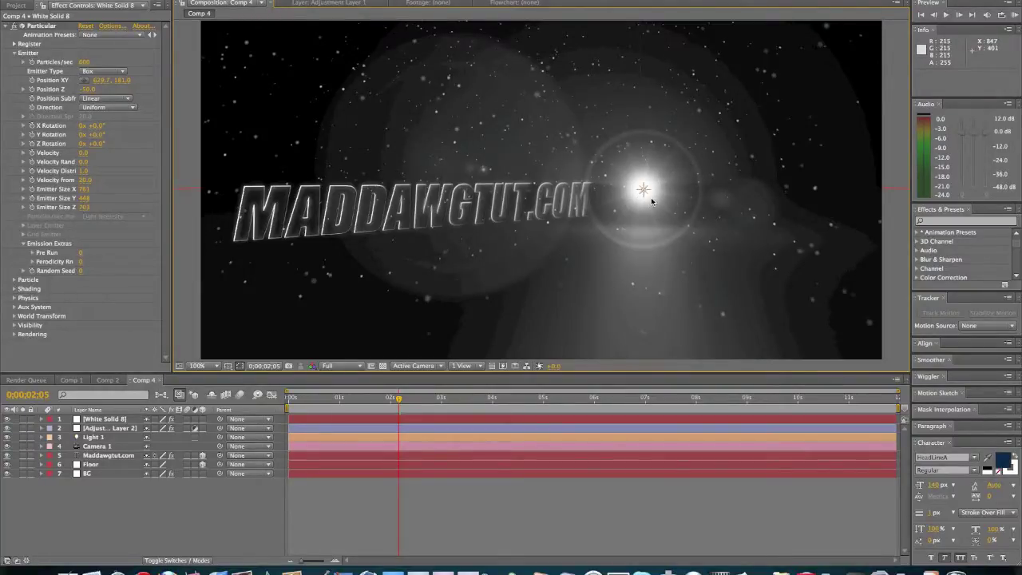
Create a new composition, Comp 5, with the HDV/HDTV 720 29.97 preset, 1280 x 720 px, and a duration of 0;00;11;28
{"action": "left_click", "coordinate": [156, 0]}
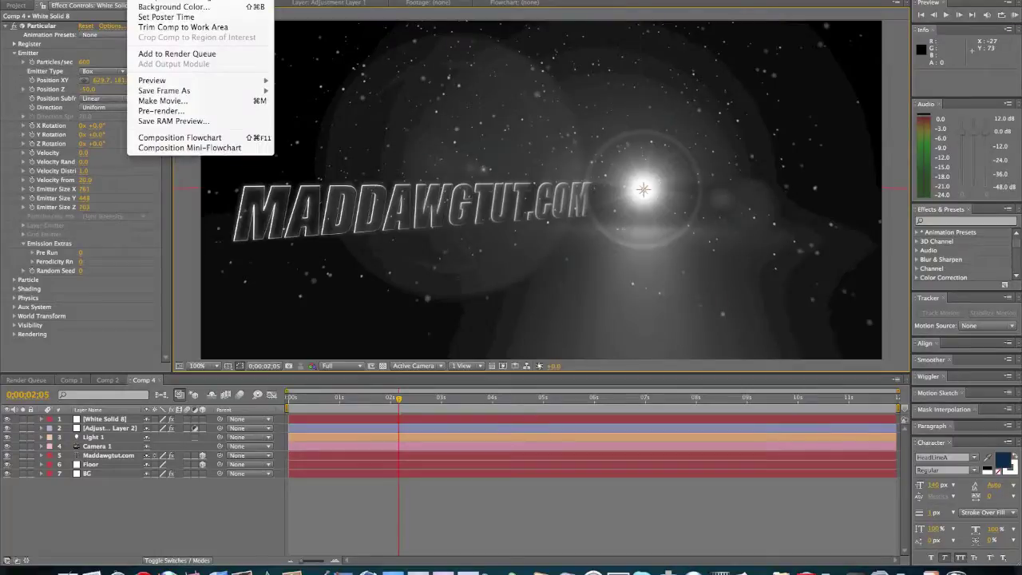
{"action": "left_click", "coordinate": [192, 0]}
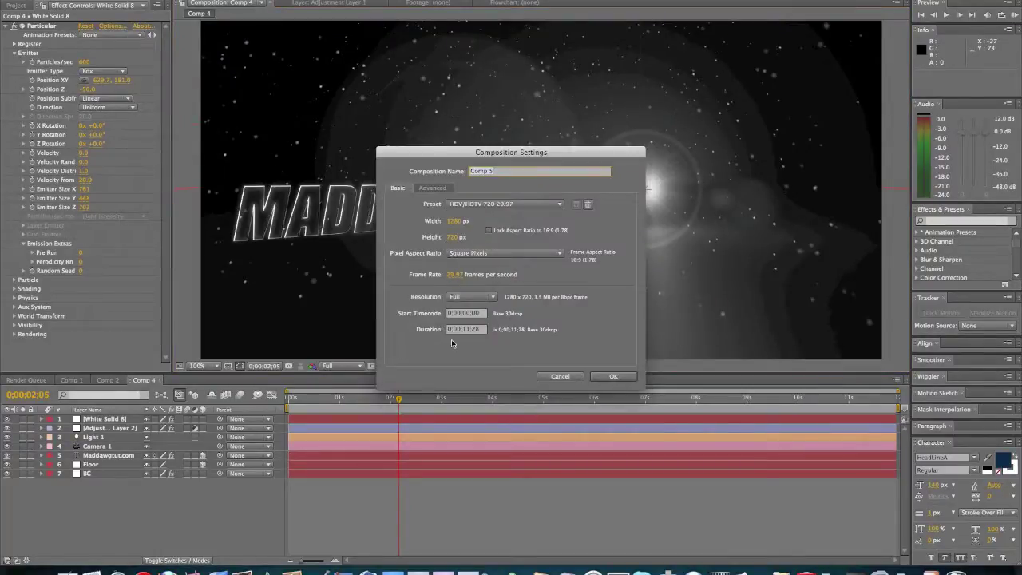
{"action": "left_click", "coordinate": [614, 376]}
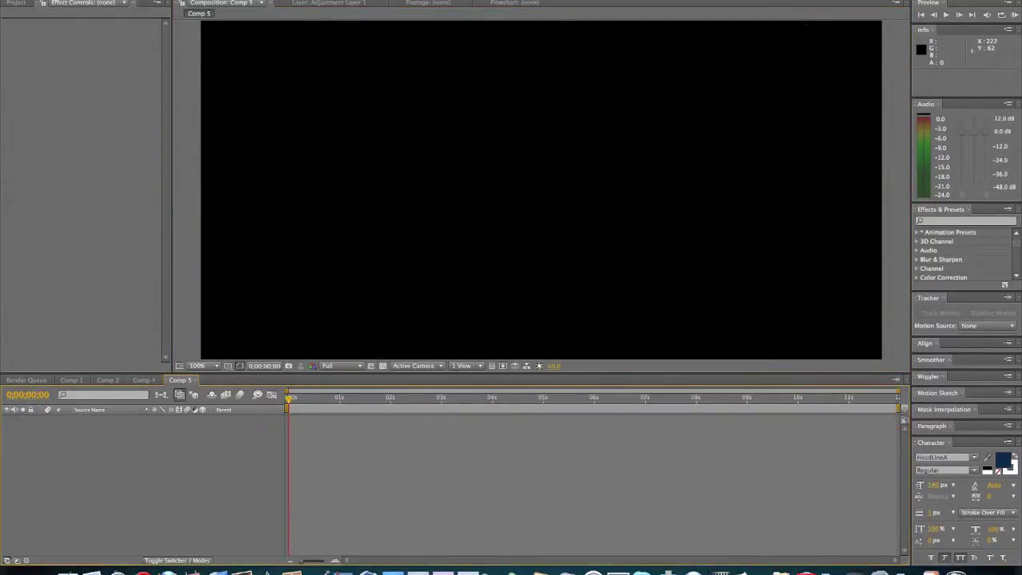
Add a 1280 x 720 px white solid named White Solid 9 to the new composition
{"action": "left_click", "coordinate": [222, 0]}
{"action": "left_click", "coordinate": [222, 0]}
{"action": "left_click", "coordinate": [196, 0]}
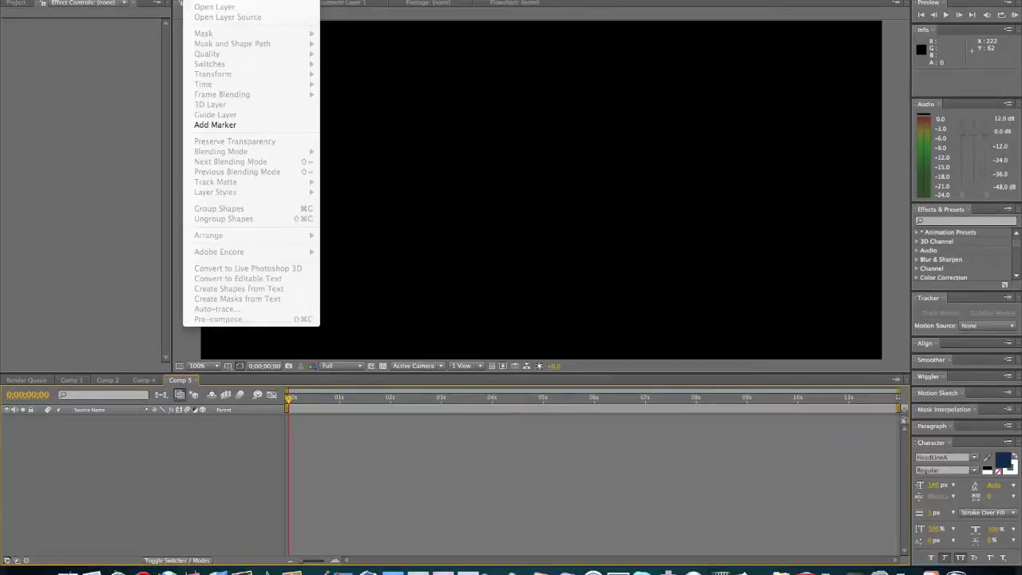
{"action": "mouse_move", "coordinate": [239, 0]}
{"action": "left_click", "coordinate": [351, 0]}
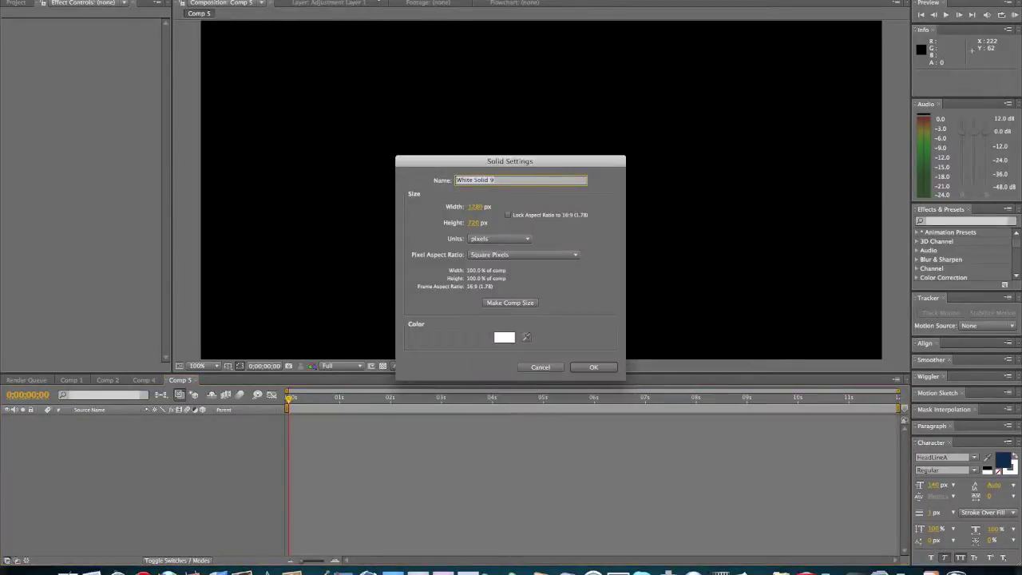
{"action": "key", "text": "Return"}
Apply the Fractal Noise effect to White Solid 9
{"action": "left_click", "coordinate": [231, 0]}
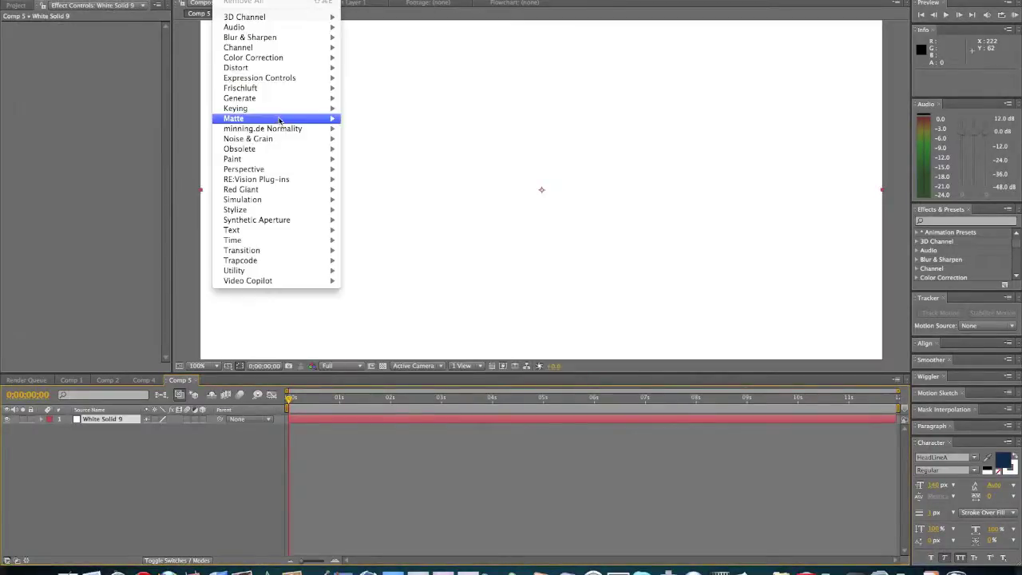
{"action": "mouse_move", "coordinate": [272, 163]}
{"action": "mouse_move", "coordinate": [273, 141]}
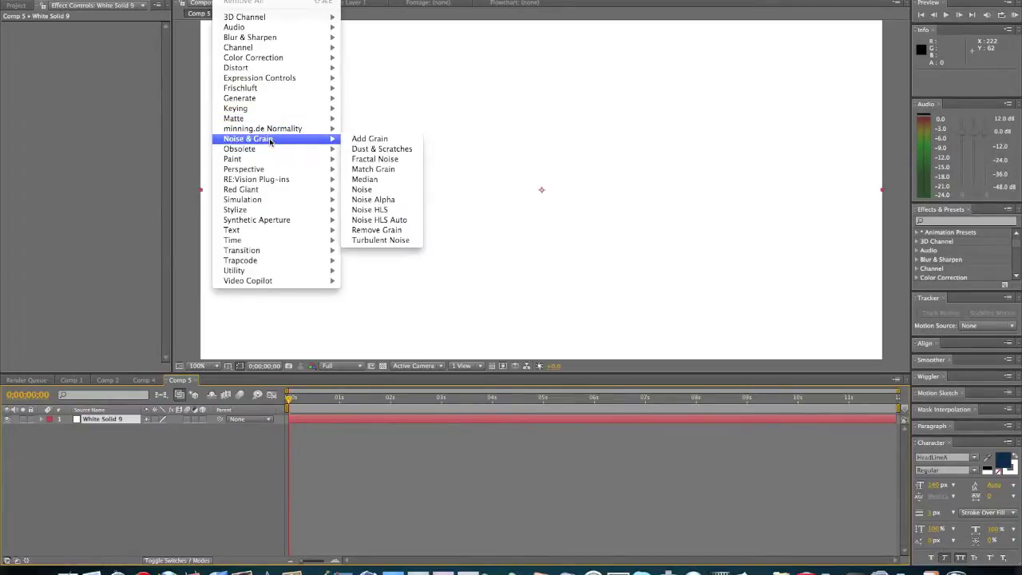
{"action": "left_click", "coordinate": [376, 159]}
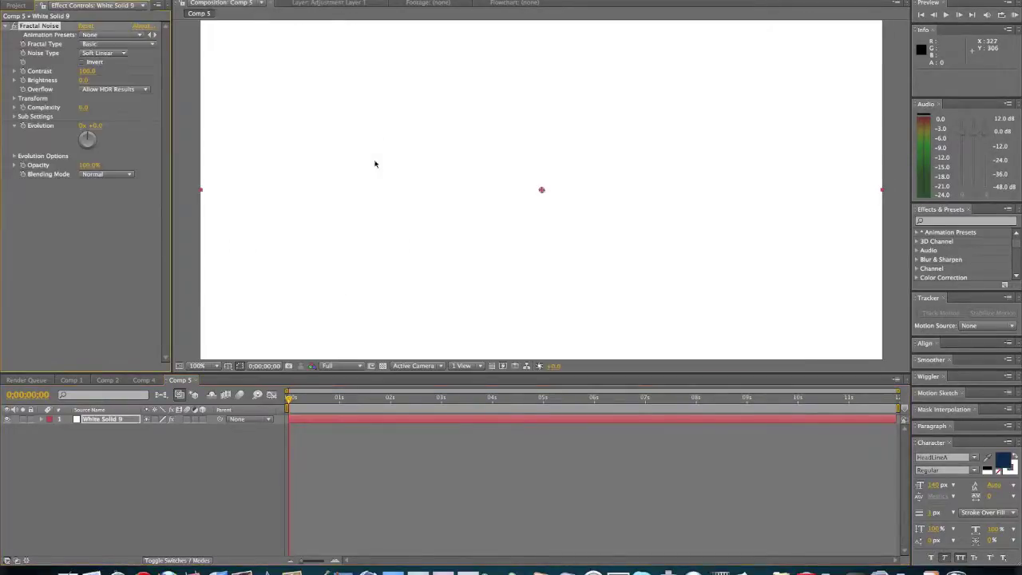
Set the Fractal Noise contrast to 185, brightness to -22 and complexity to 12.8
{"action": "key", "text": "comma"}
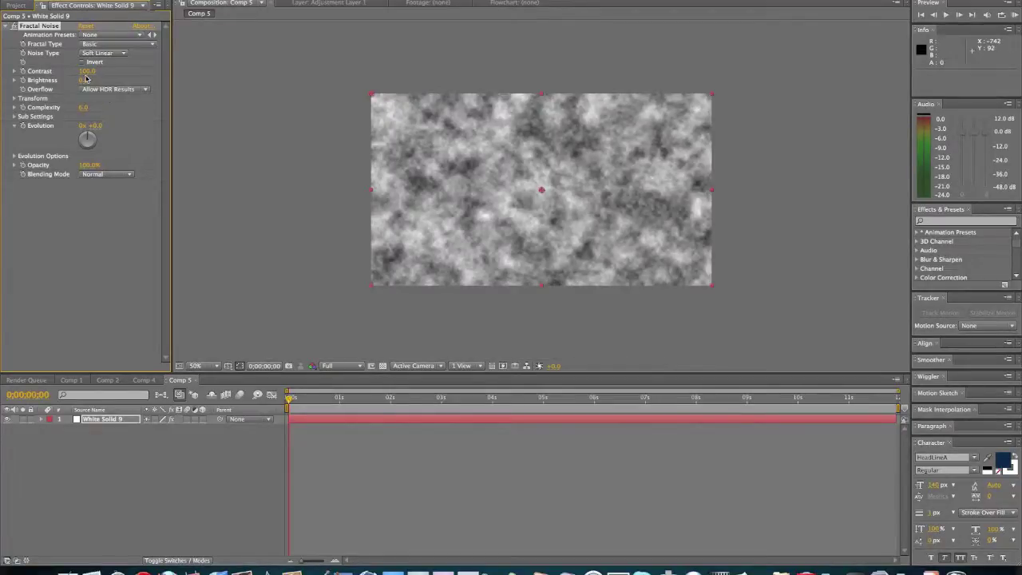
{"action": "mouse_move", "coordinate": [60, 72]}
{"action": "left_mouse_down"}
{"action": "mouse_move", "coordinate": [140, 74]}
{"action": "mouse_move", "coordinate": [72, 80]}
{"action": "left_mouse_up"}
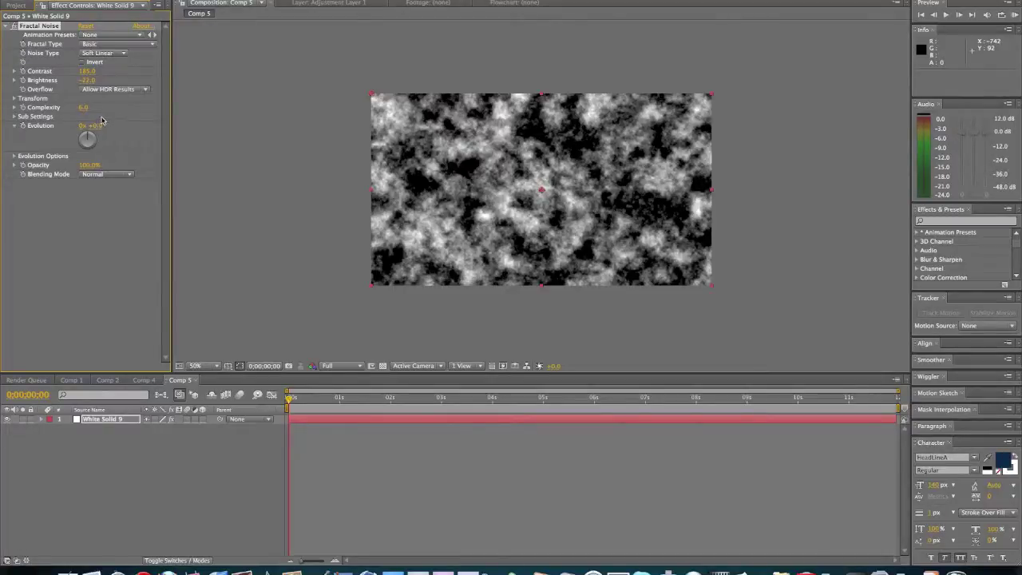
{"action": "left_click_drag", "start_coordinate": [93, 105], "coordinate": [358, 113]}
Animate the Fractal Noise Evolution with the expression time*300 and preview the motion at 0;00;02;03
{"action": "left_click", "coordinate": [23, 126], "text": "alt"}
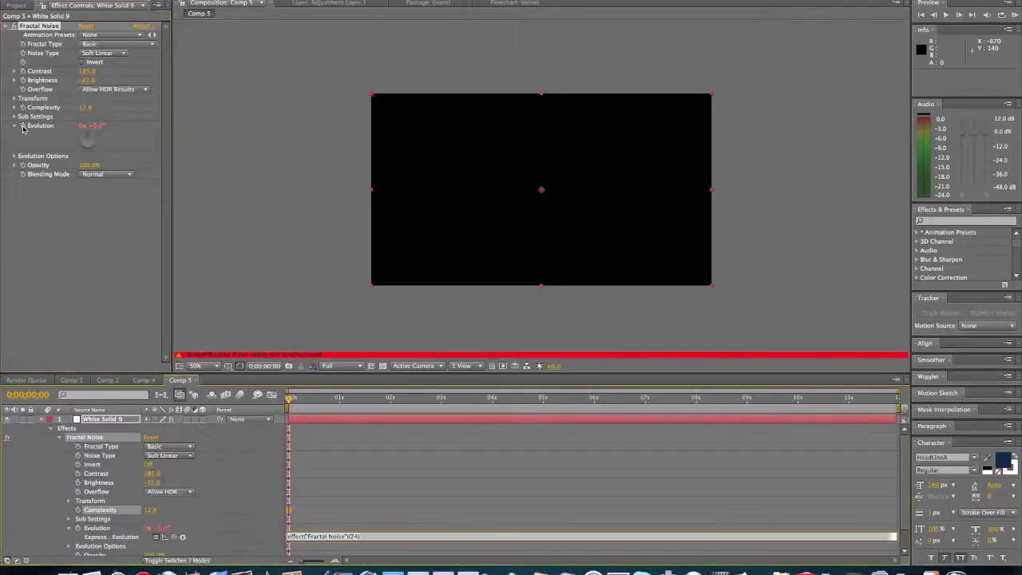
{"action": "left_click", "coordinate": [339, 524]}
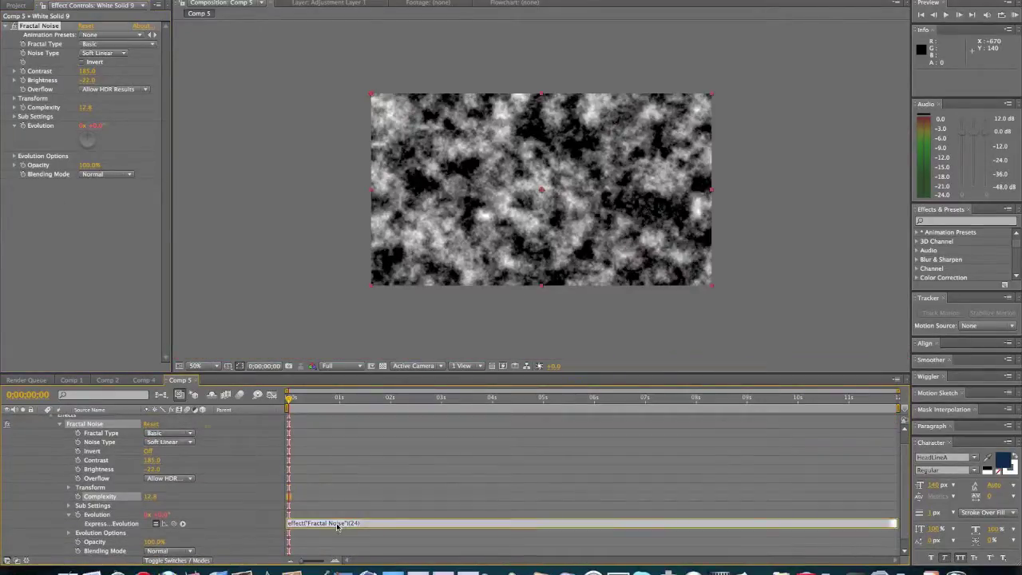
{"action": "type", "text": "time*300"}
{"action": "left_click", "coordinate": [372, 497]}
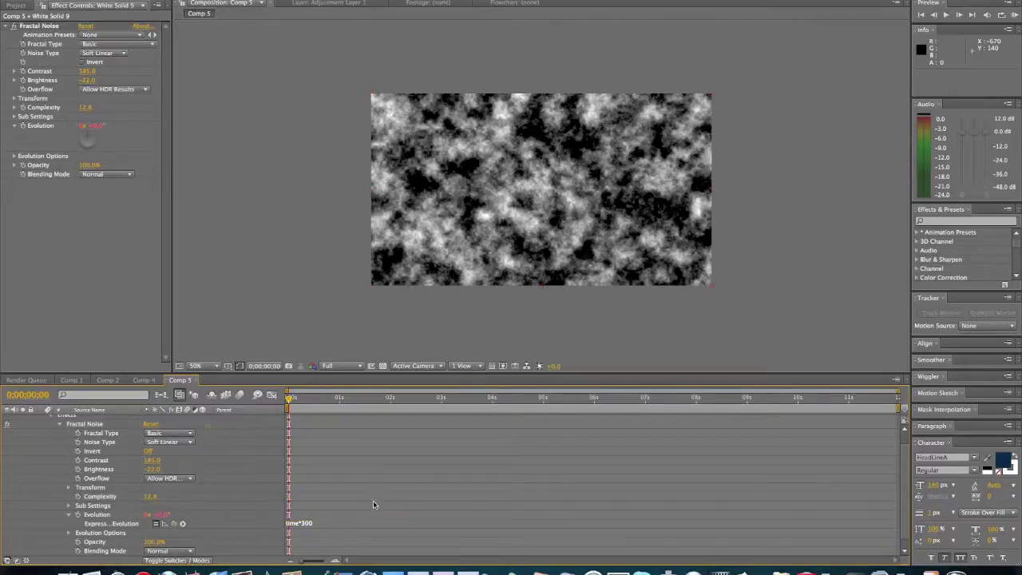
{"action": "left_click_drag", "start_coordinate": [307, 400], "coordinate": [395, 399]}
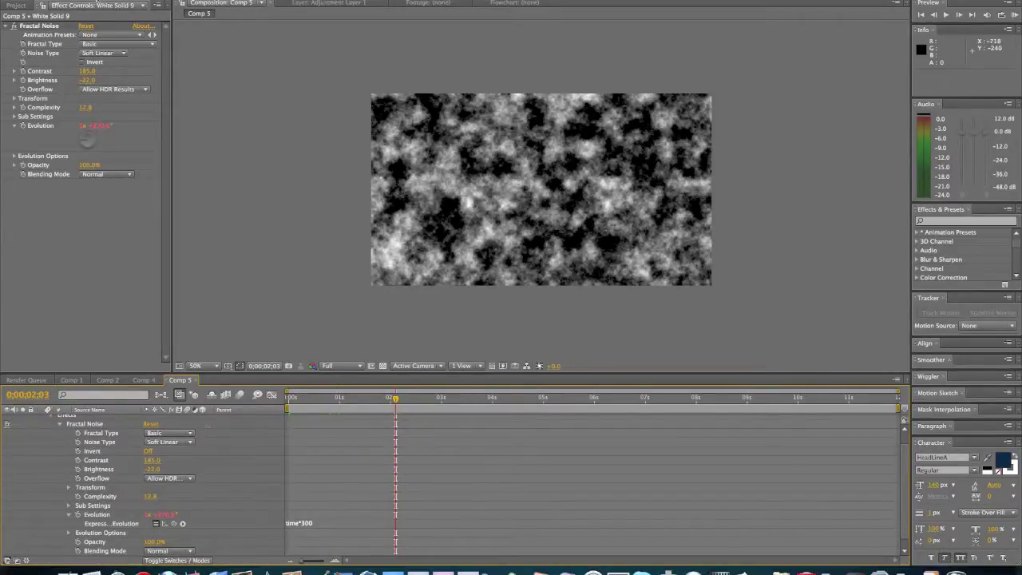
Draw an elliptical mask about 344 px wide and 316 px high on White Solid 9, near the middle of the frame
{"action": "left_click_drag", "start_coordinate": [111, 0], "coordinate": [122, 11]}
{"action": "left_click", "coordinate": [121, 11]}
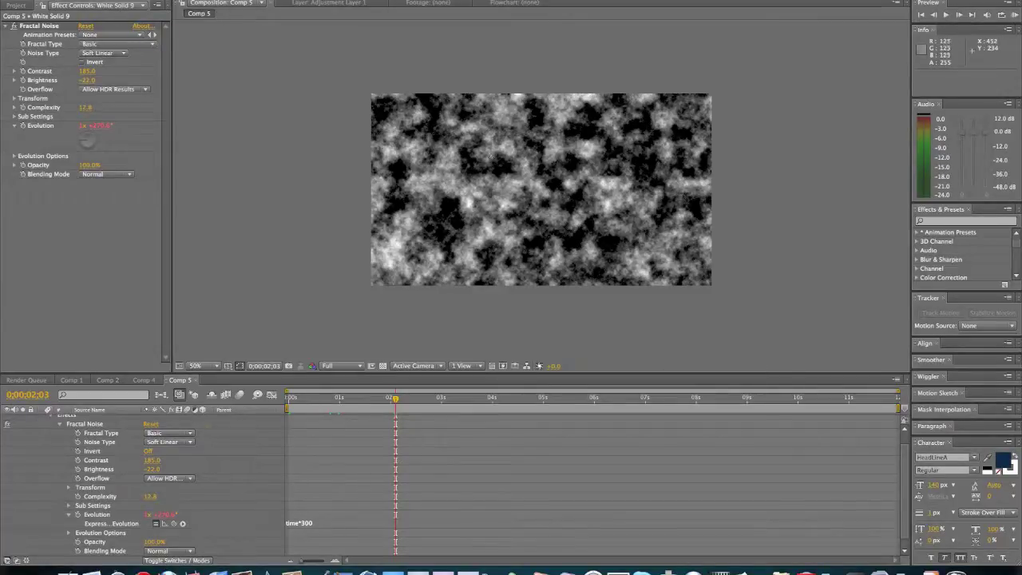
{"action": "mouse_move", "coordinate": [490, 154]}
{"action": "left_mouse_down"}
{"action": "mouse_move", "coordinate": [572, 210]}
{"action": "mouse_move", "coordinate": [579, 231]}
{"action": "left_mouse_up"}
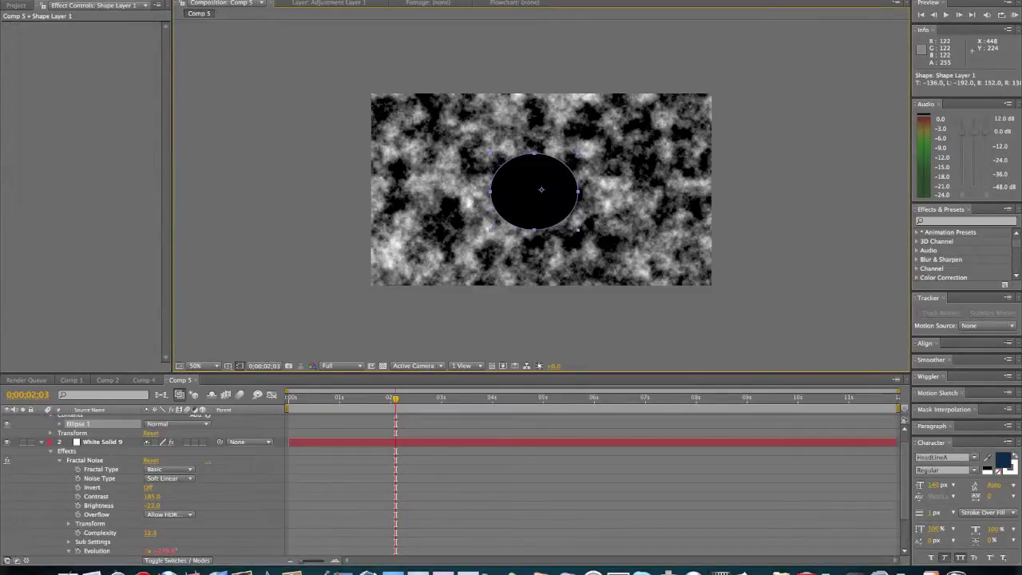
{"action": "key", "text": "super+z"}
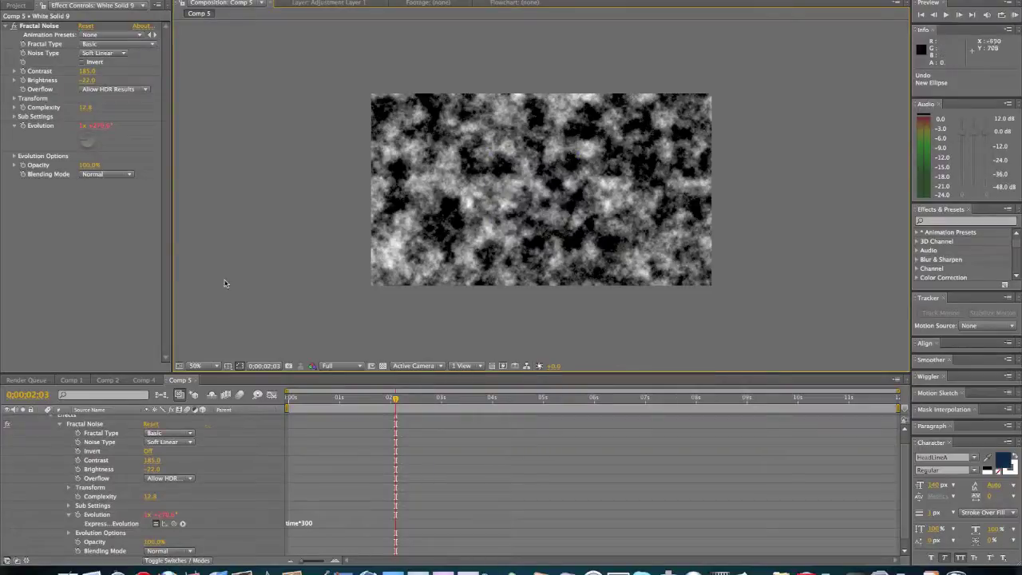
{"action": "scroll", "coordinate": [46, 429], "scroll_direction": "up", "scroll_amount": 1}
{"action": "left_click", "coordinate": [103, 421]}
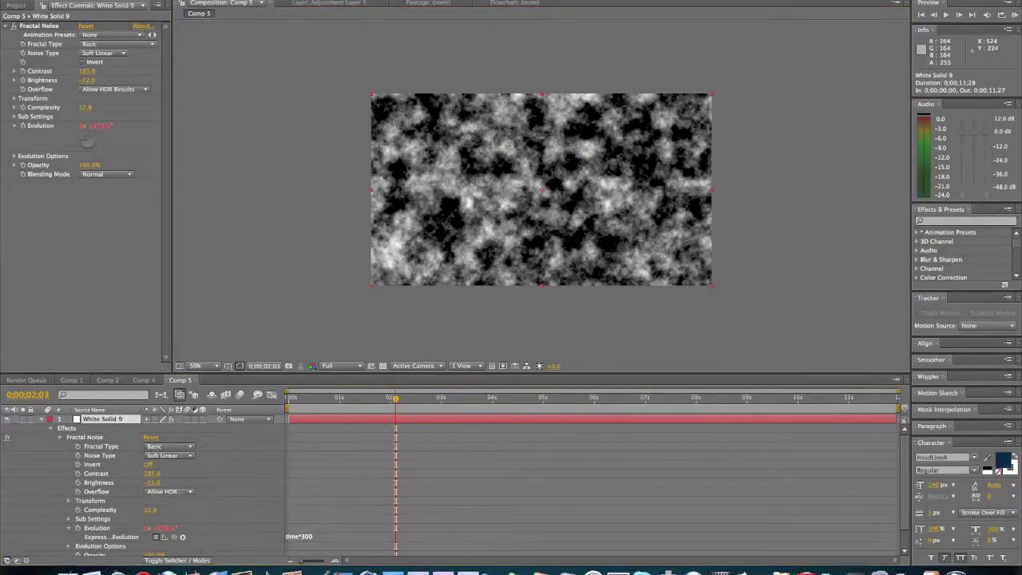
{"action": "left_click_drag", "start_coordinate": [510, 153], "coordinate": [600, 236]}
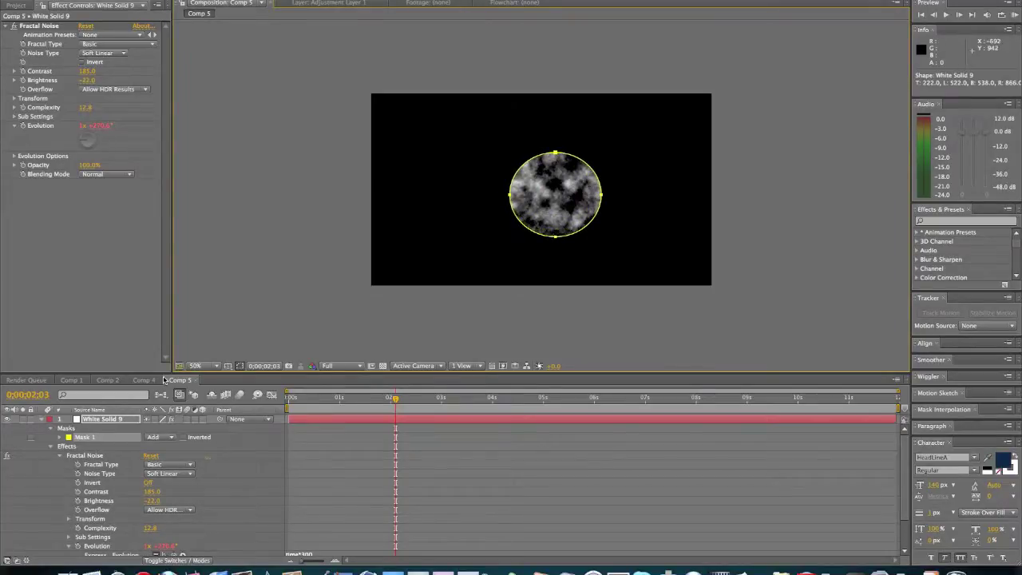
Feather Mask 1 by 147 pixels and shift the mask slightly up and to the left, toward the frame's centre
{"action": "left_click", "coordinate": [89, 421]}
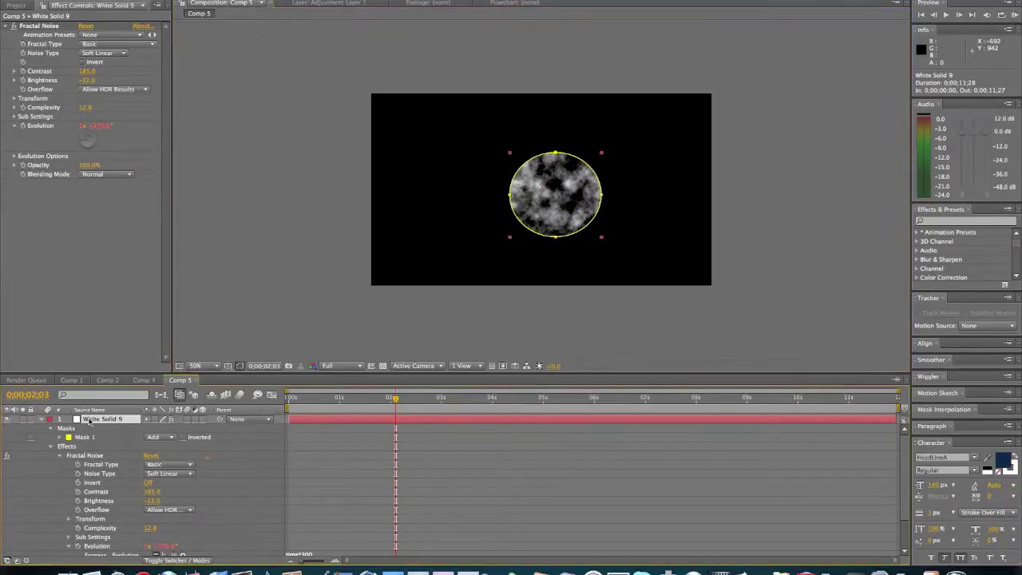
{"action": "key", "text": "m"}
{"action": "key", "text": "m"}
{"action": "key", "text": "m"}
{"action": "key", "text": "m"}
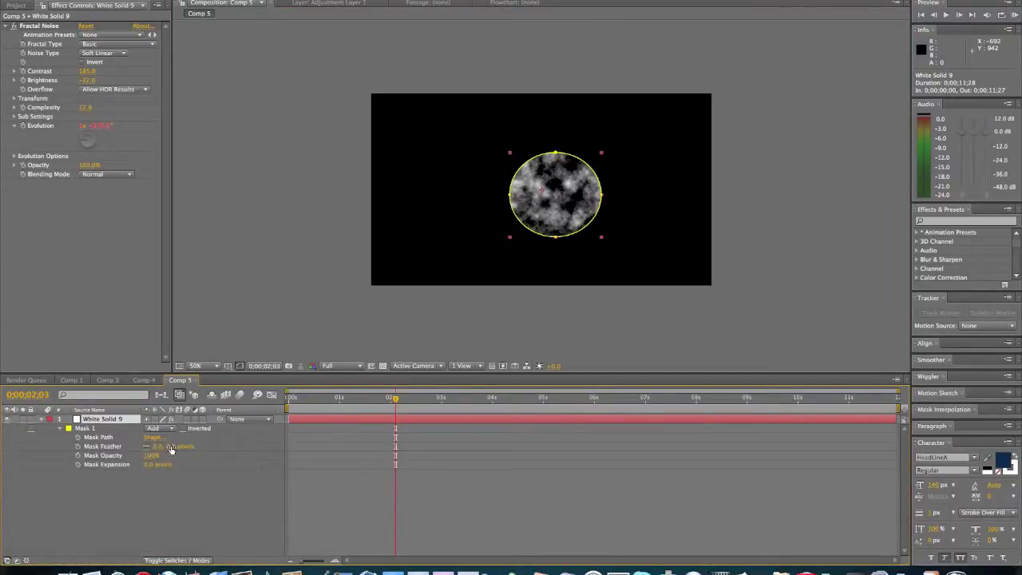
{"action": "left_click_drag", "start_coordinate": [171, 446], "coordinate": [248, 444]}
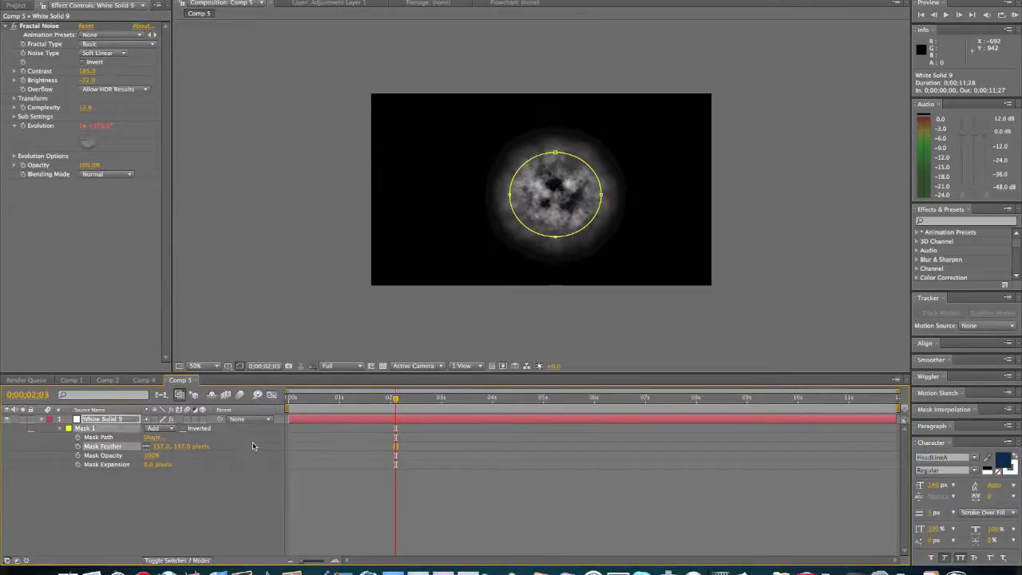
{"action": "left_click", "coordinate": [303, 188]}
{"action": "left_click", "coordinate": [302, 189]}
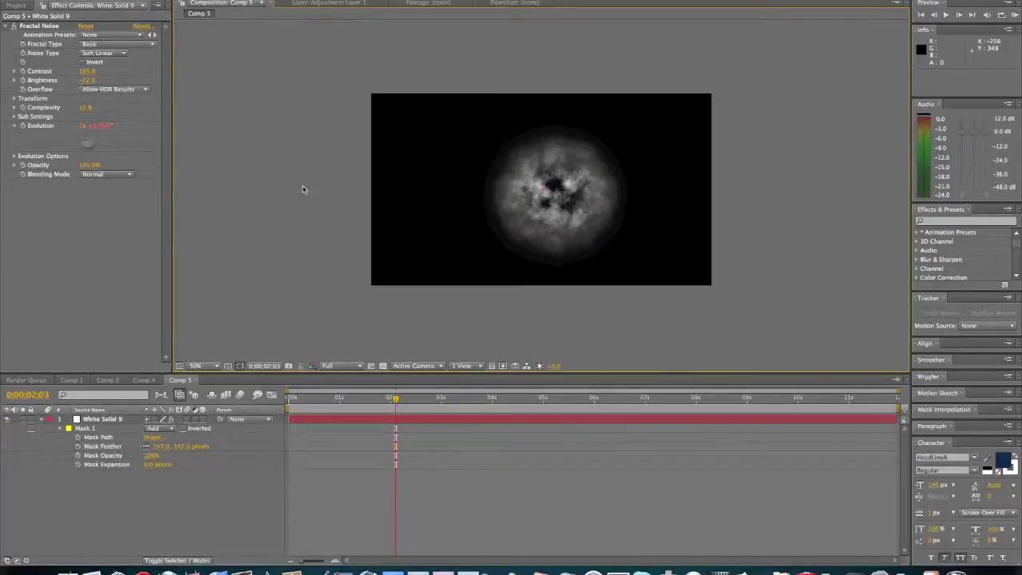
{"action": "left_click", "coordinate": [86, 430]}
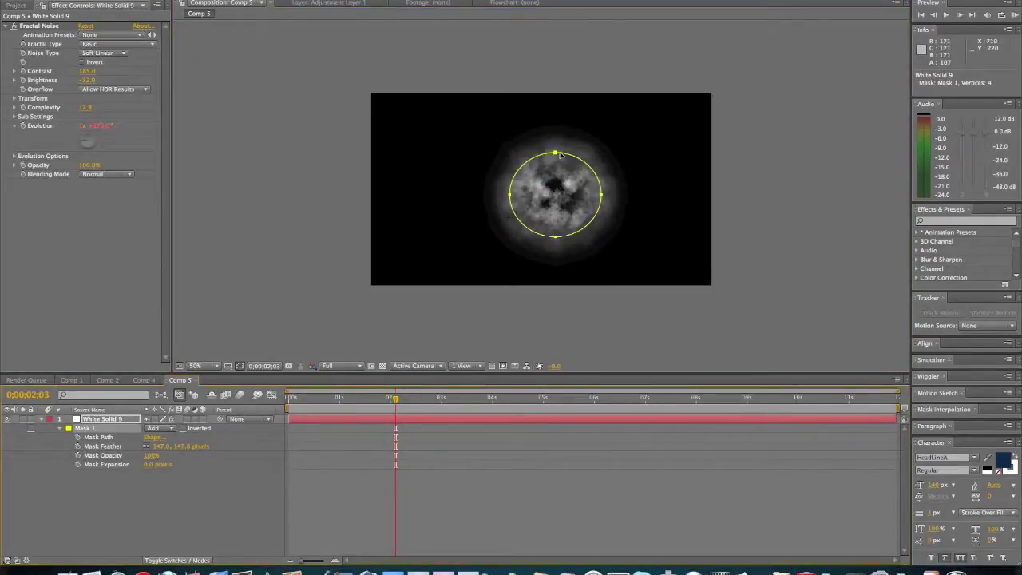
{"action": "left_click_drag", "start_coordinate": [555, 154], "coordinate": [535, 144]}
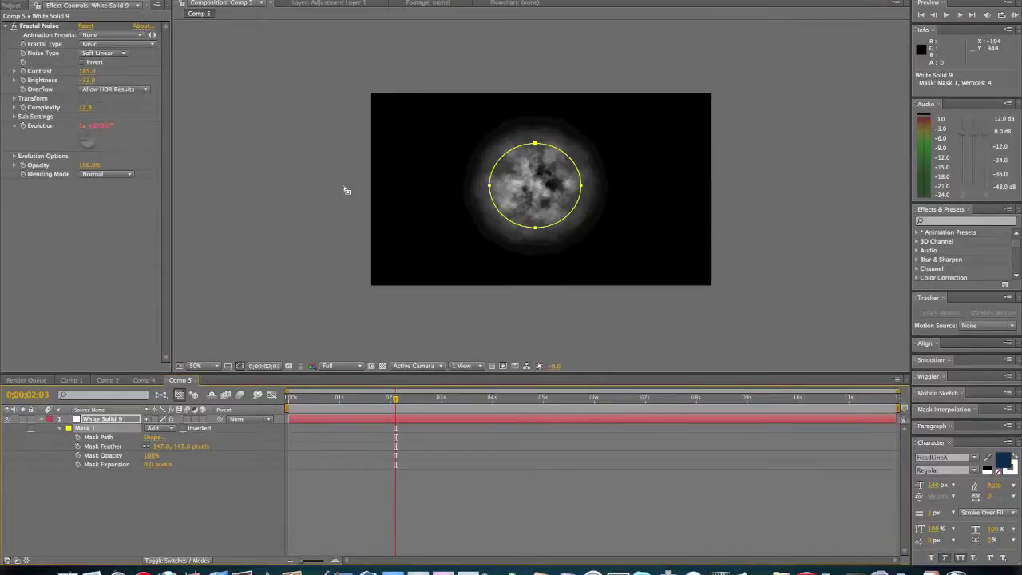
Add the Tint and Curves colour correction effects to the masked noise layer
{"action": "left_click", "coordinate": [236, 1]}
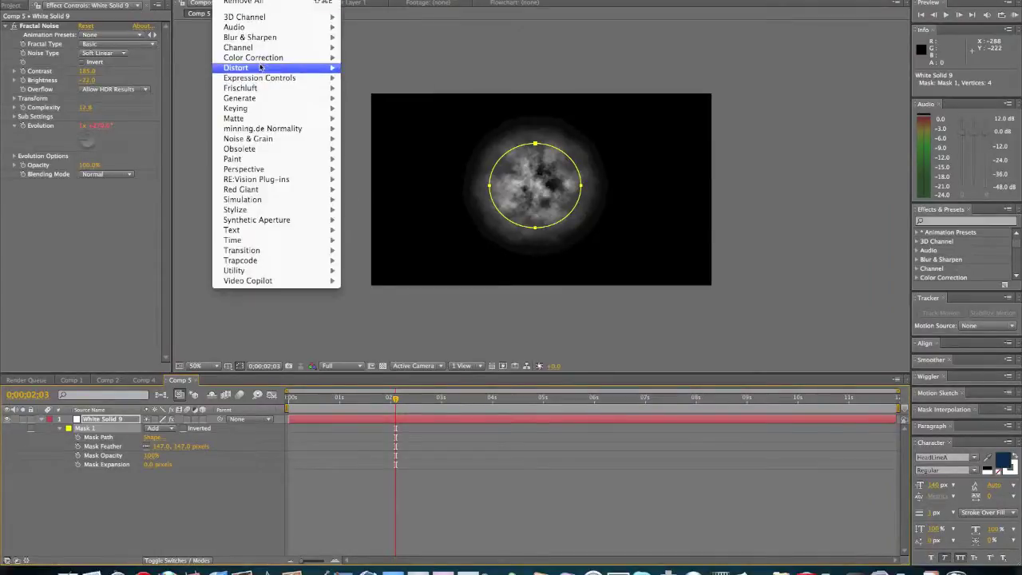
{"action": "mouse_move", "coordinate": [276, 59]}
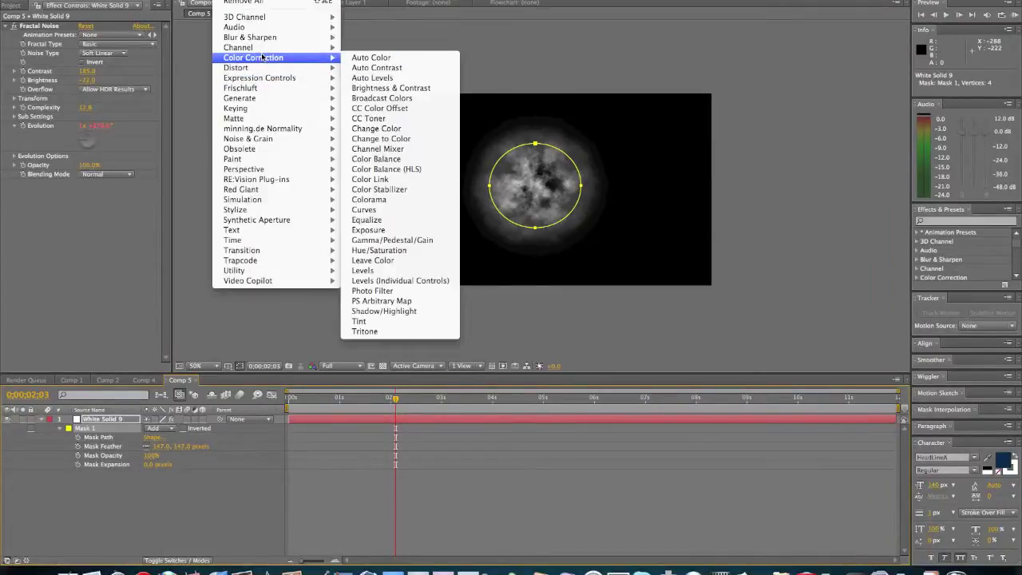
{"action": "left_click", "coordinate": [405, 320]}
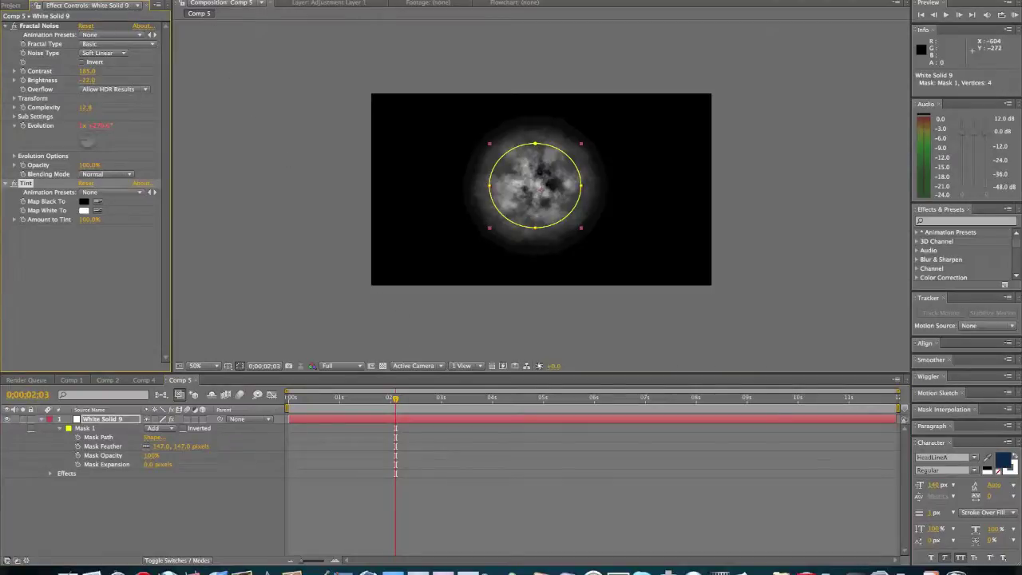
{"action": "left_click", "coordinate": [235, 1]}
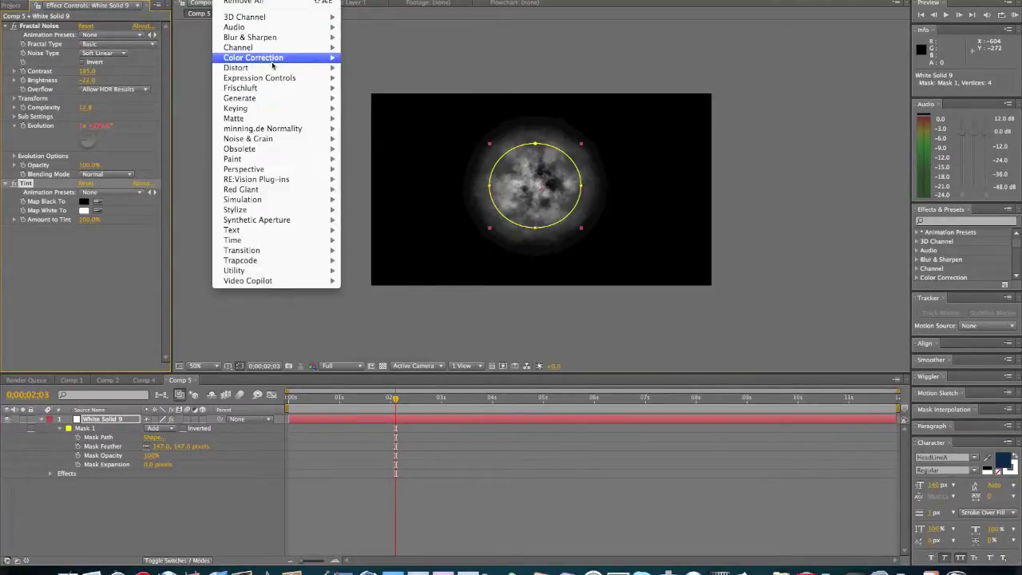
{"action": "mouse_move", "coordinate": [276, 59]}
{"action": "left_click", "coordinate": [397, 210]}
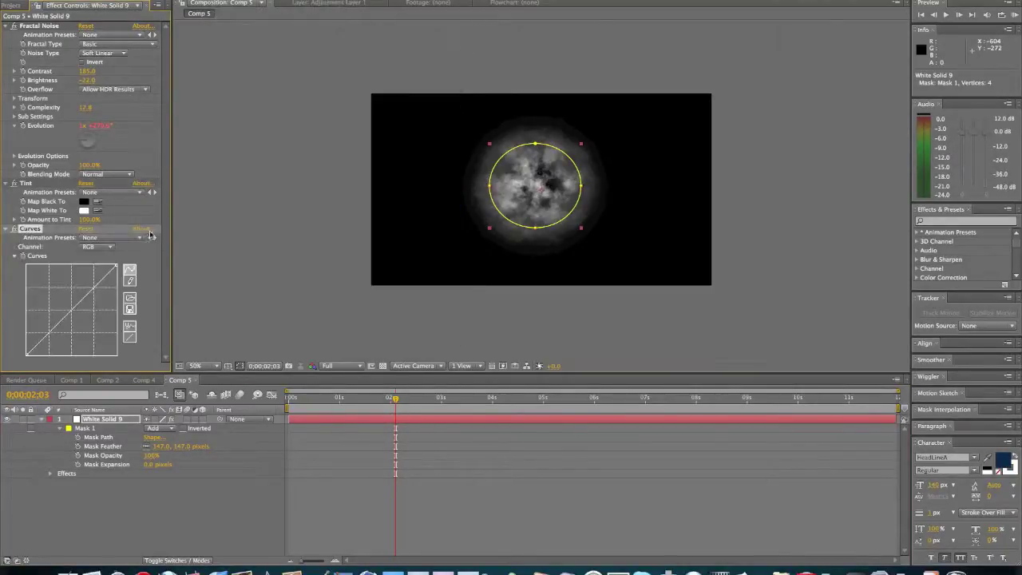
Colour the noise blue by bending the RGB and Red curves downward and the Blue curve upward, leaving the layer deselected
{"action": "left_click_drag", "start_coordinate": [83, 317], "coordinate": [79, 316]}
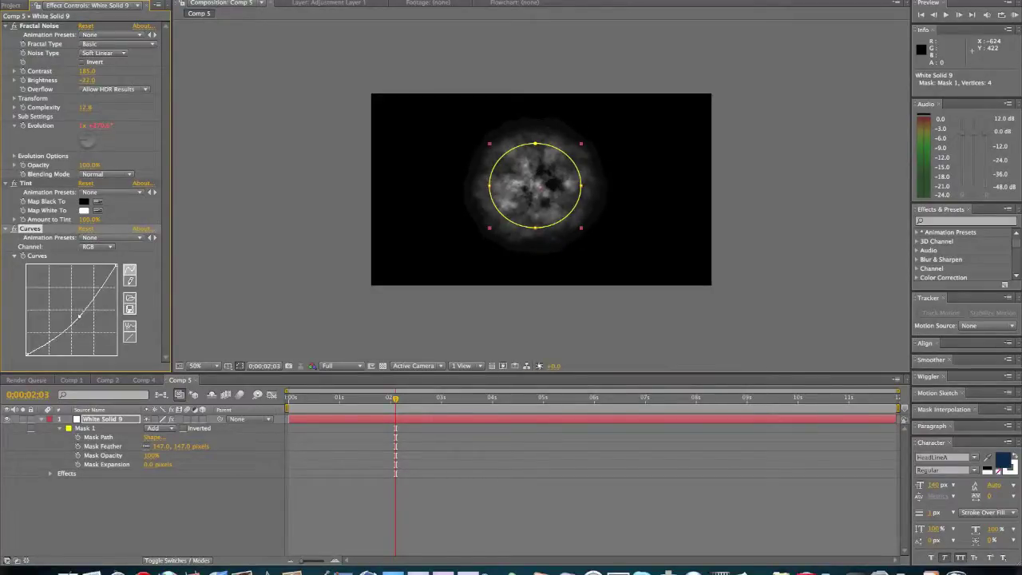
{"action": "left_click", "coordinate": [100, 251]}
{"action": "left_click", "coordinate": [96, 256]}
{"action": "left_click_drag", "start_coordinate": [78, 317], "coordinate": [79, 318]}
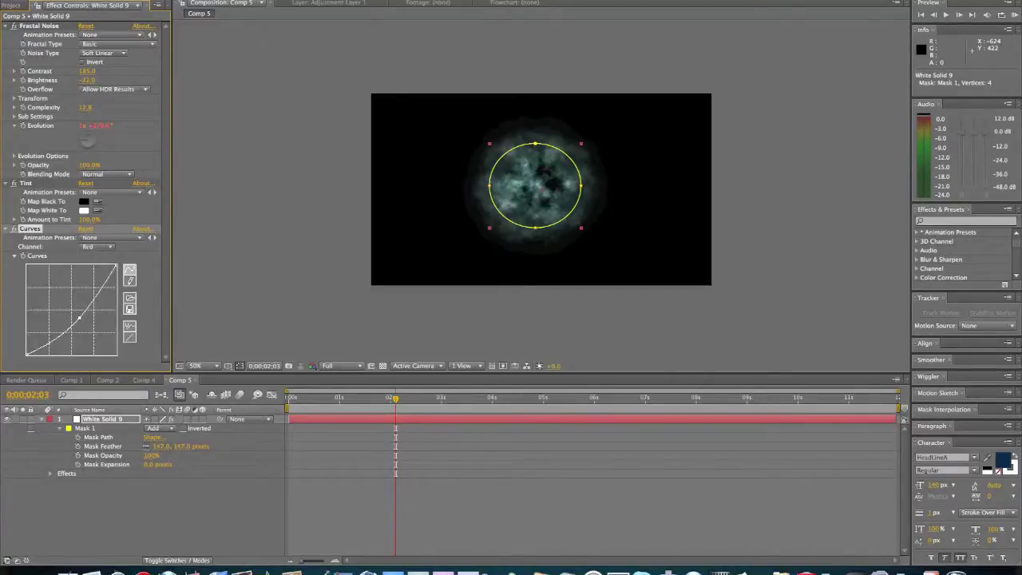
{"action": "left_click", "coordinate": [98, 246]}
{"action": "left_click", "coordinate": [98, 264]}
{"action": "left_click_drag", "start_coordinate": [66, 315], "coordinate": [63, 302]}
{"action": "left_click", "coordinate": [265, 267]}
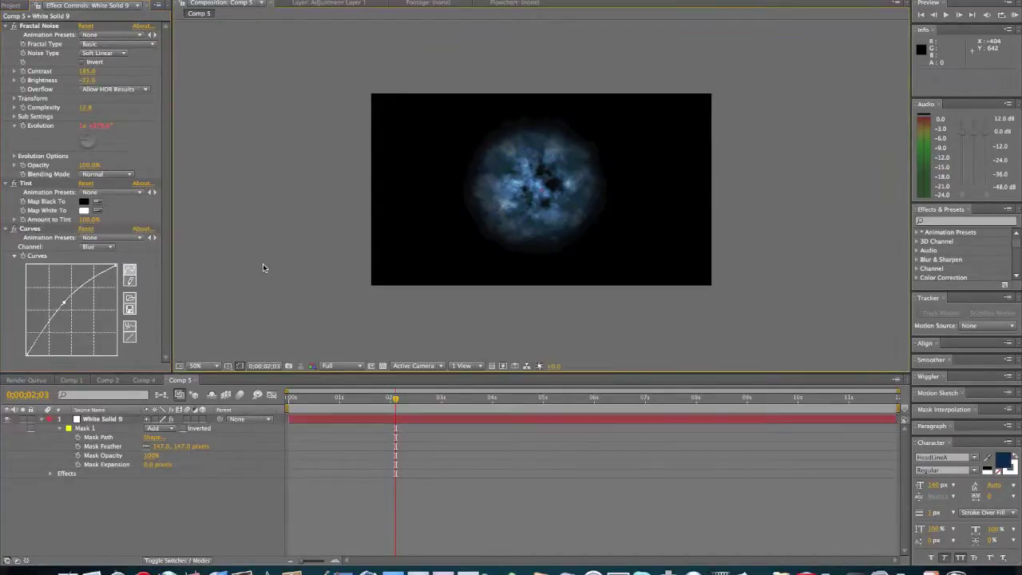
Place Comp 5 in Comp 4 as the top layer, over the lens flare light
{"action": "left_click", "coordinate": [136, 381]}
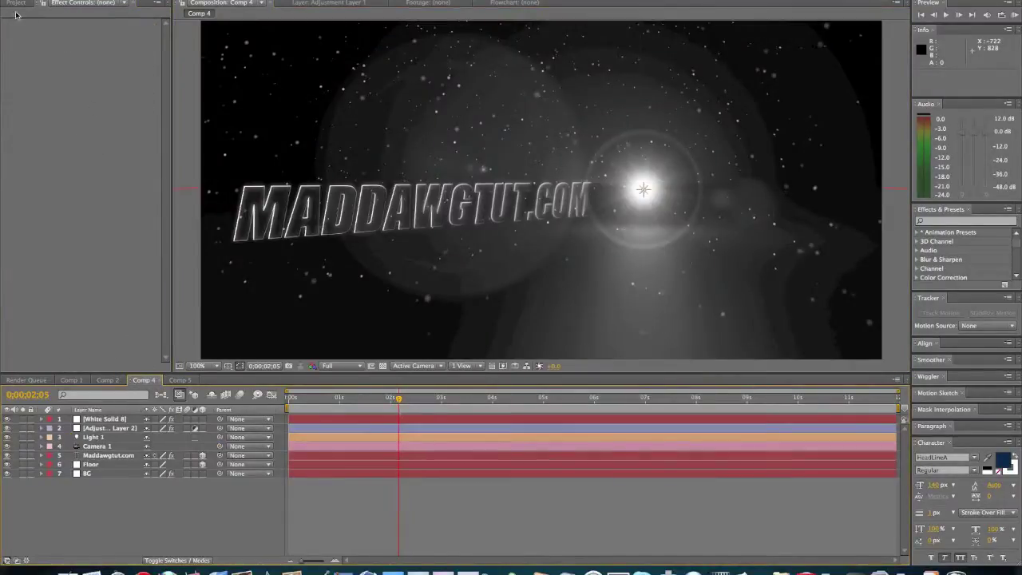
{"action": "left_click", "coordinate": [15, 4]}
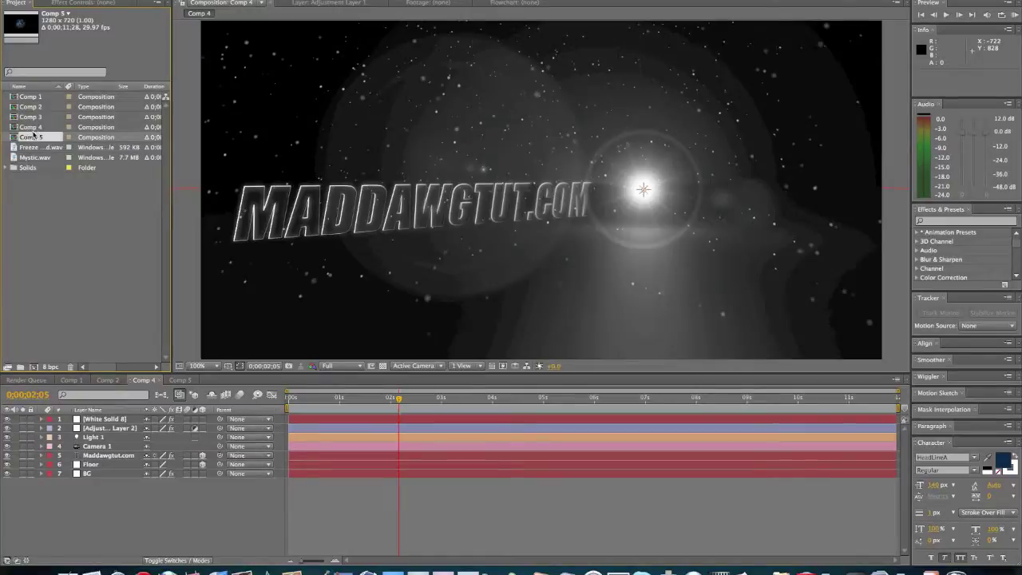
{"action": "left_click_drag", "start_coordinate": [32, 134], "coordinate": [651, 189]}
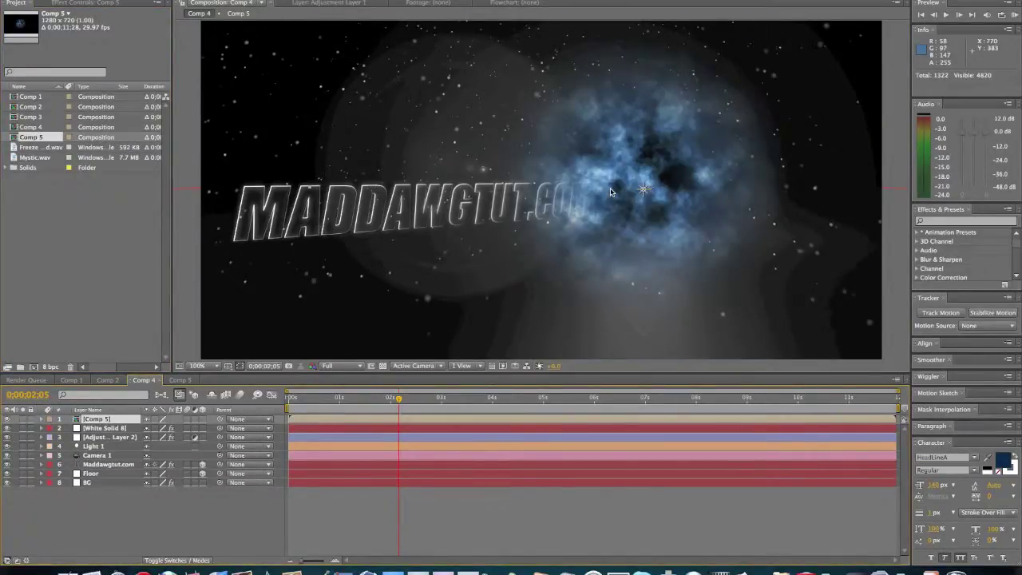
Scale the Comp 5 layer down to about 37% by 44% and position it over the flare at about 845, 385
{"action": "key", "text": "comma"}
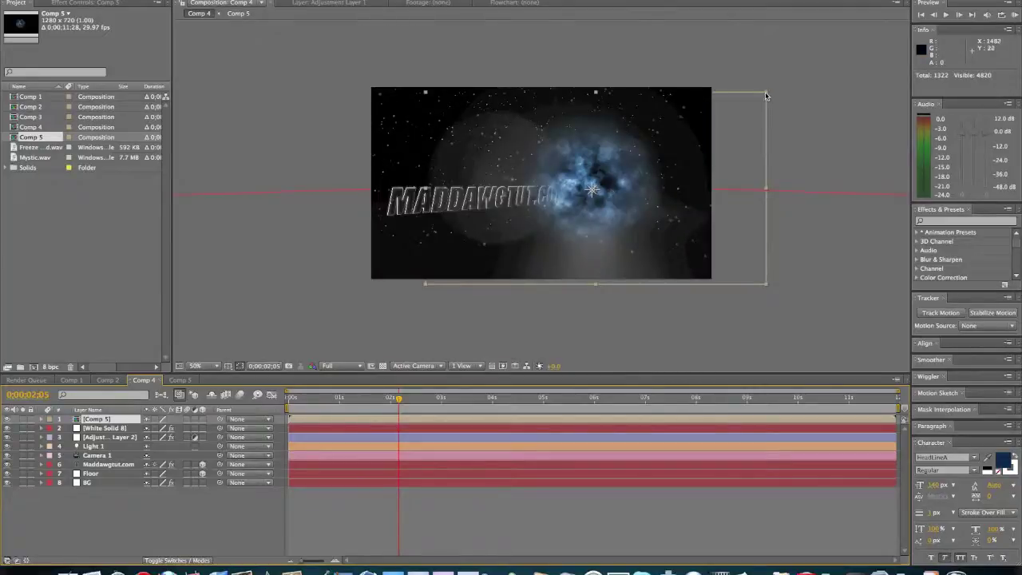
{"action": "left_click_drag", "start_coordinate": [765, 92], "coordinate": [683, 134]}
{"action": "left_click_drag", "start_coordinate": [599, 191], "coordinate": [599, 194]}
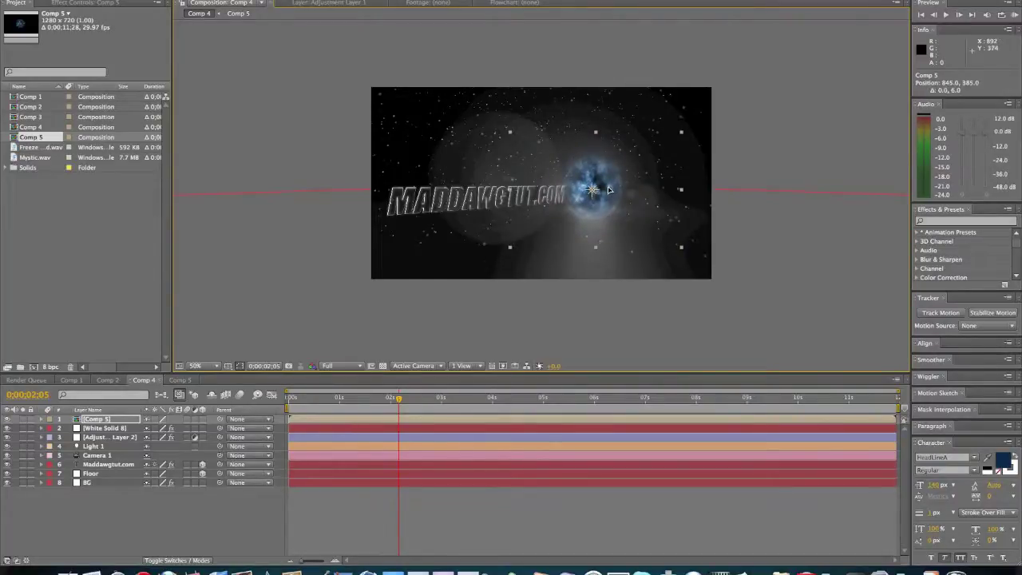
{"action": "left_click_drag", "start_coordinate": [682, 136], "coordinate": [659, 151]}
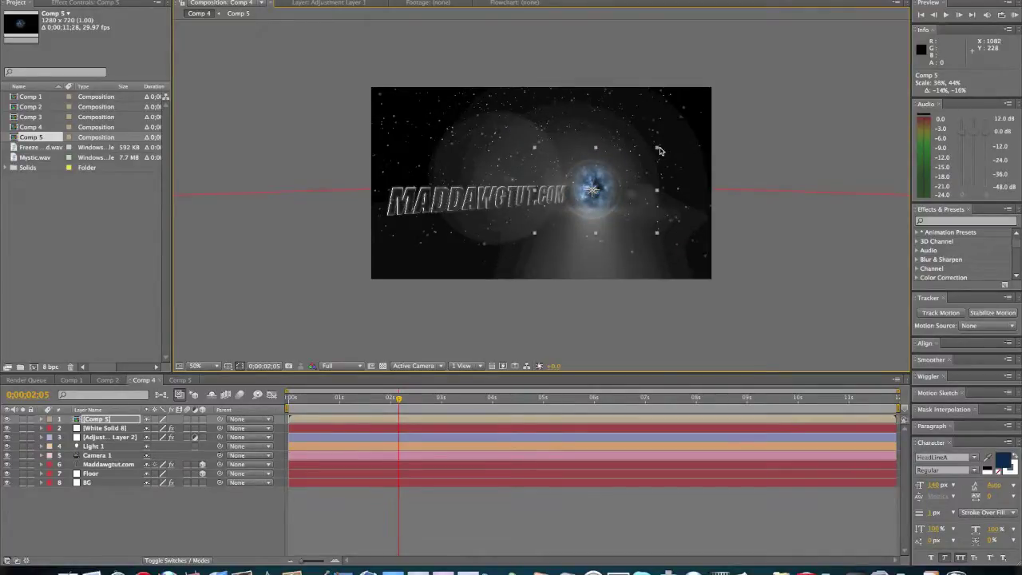
{"action": "left_click_drag", "start_coordinate": [659, 151], "coordinate": [662, 151]}
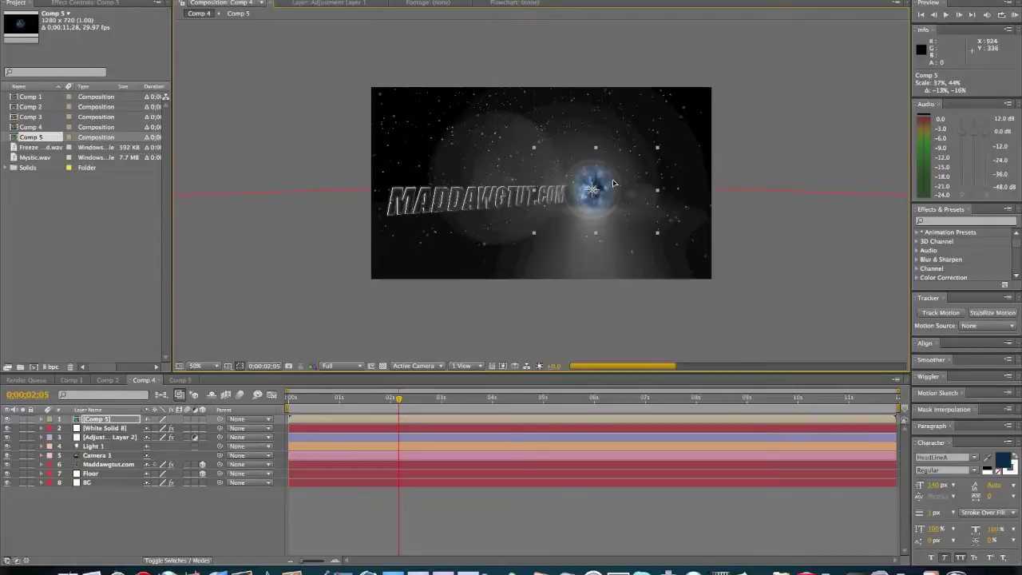
Nudge the Comp 5 orb layer to position 837, 389 so it is centred over the light
{"action": "left_click_drag", "start_coordinate": [625, 178], "coordinate": [614, 179]}
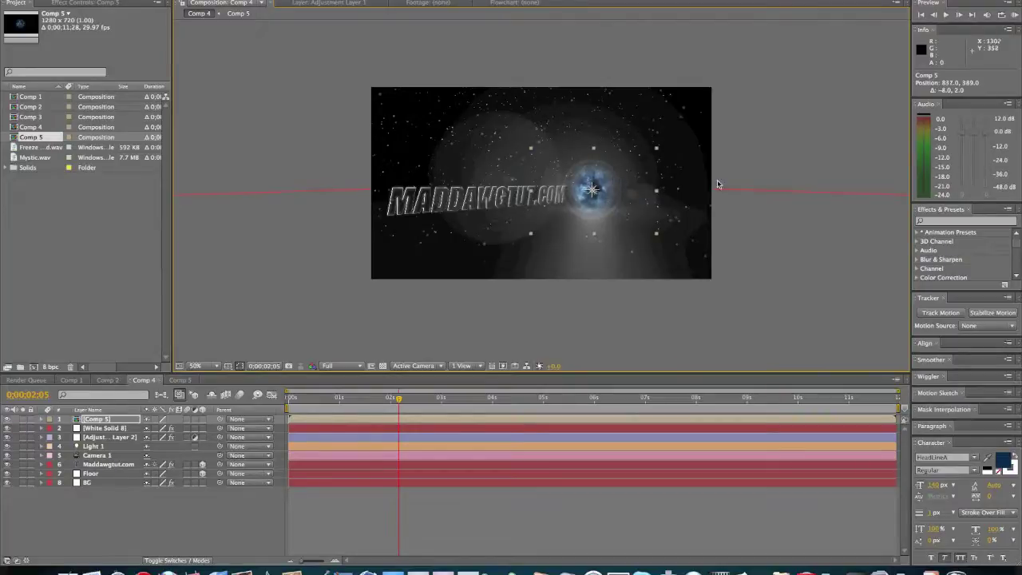
{"action": "key", "text": "slash"}
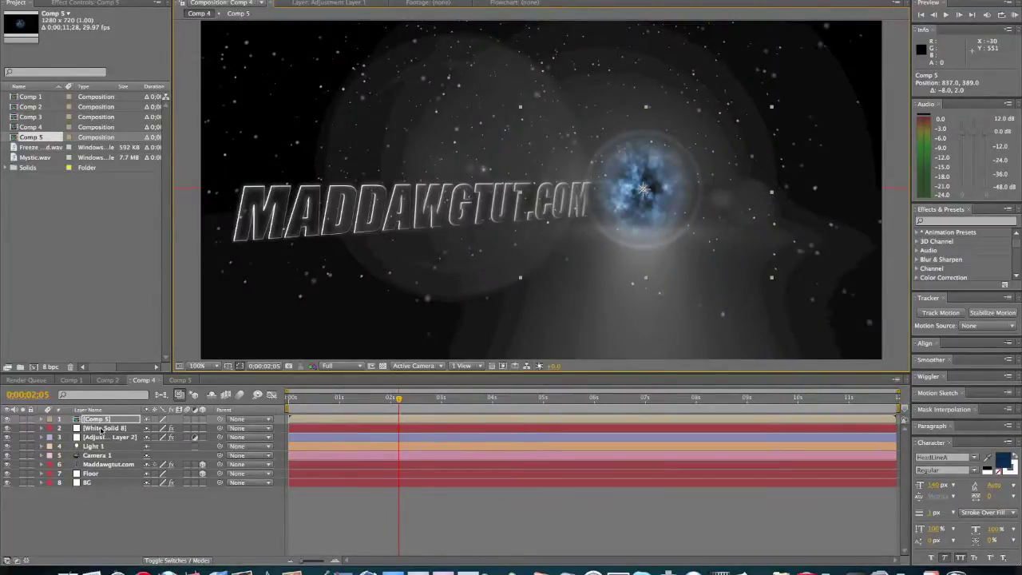
Move the Comp 5 layer below Camera 1 and the White Solid 8 layer below Adjustment Layer 2
{"action": "left_click_drag", "start_coordinate": [100, 430], "coordinate": [107, 451]}
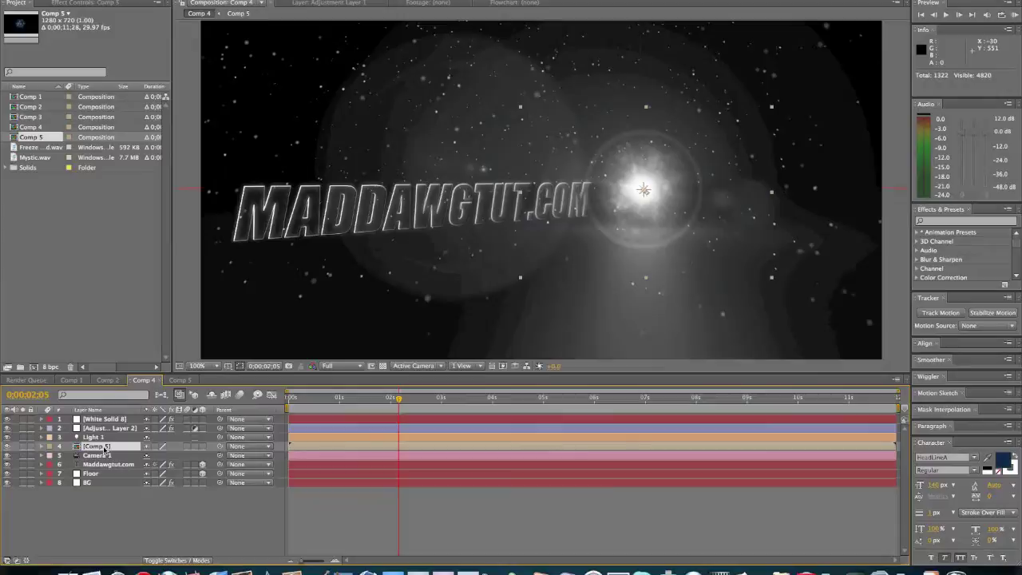
{"action": "left_click_drag", "start_coordinate": [104, 447], "coordinate": [105, 456]}
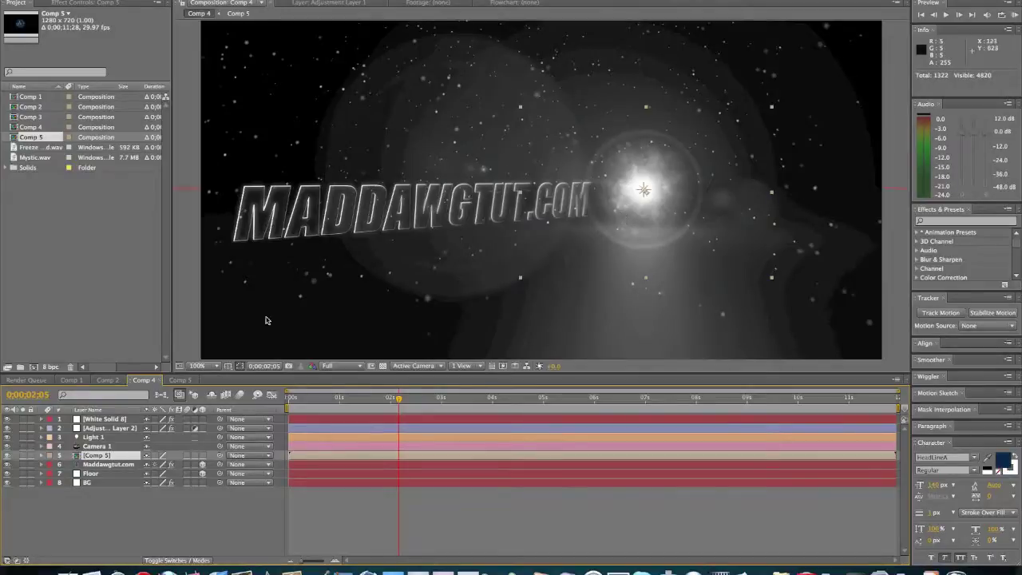
{"action": "left_click_drag", "start_coordinate": [99, 423], "coordinate": [106, 437]}
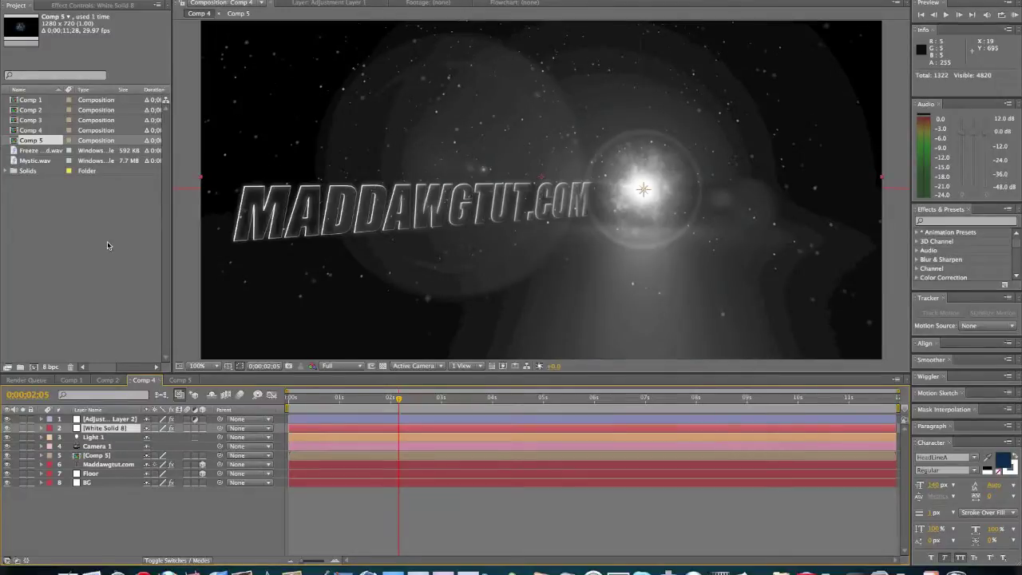
Tint the scene blue with Adjustment Layer 2's Curves effect, bending the Red curve downward and the Blue curve upward
{"action": "left_click", "coordinate": [111, 420]}
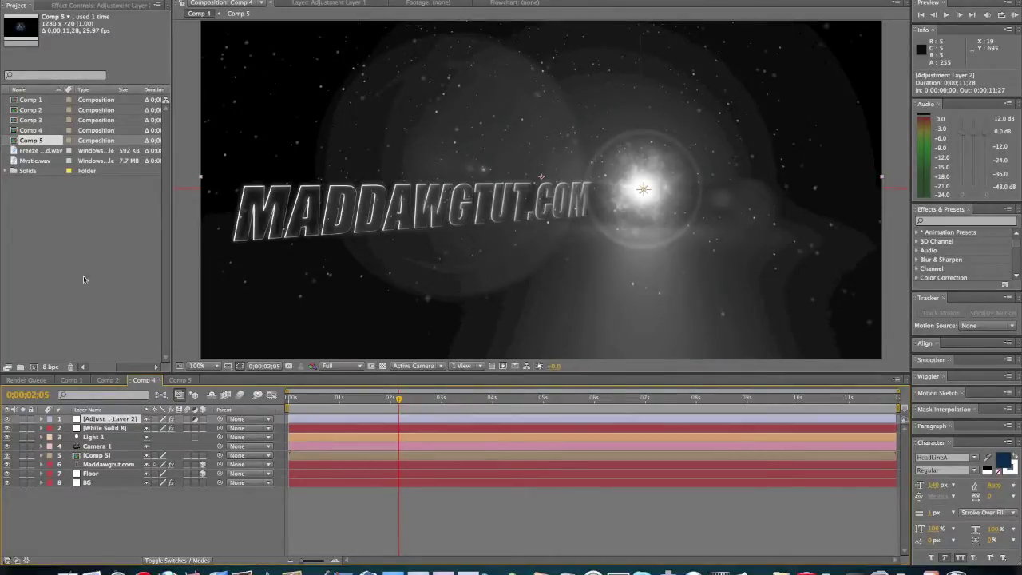
{"action": "left_click", "coordinate": [88, 6]}
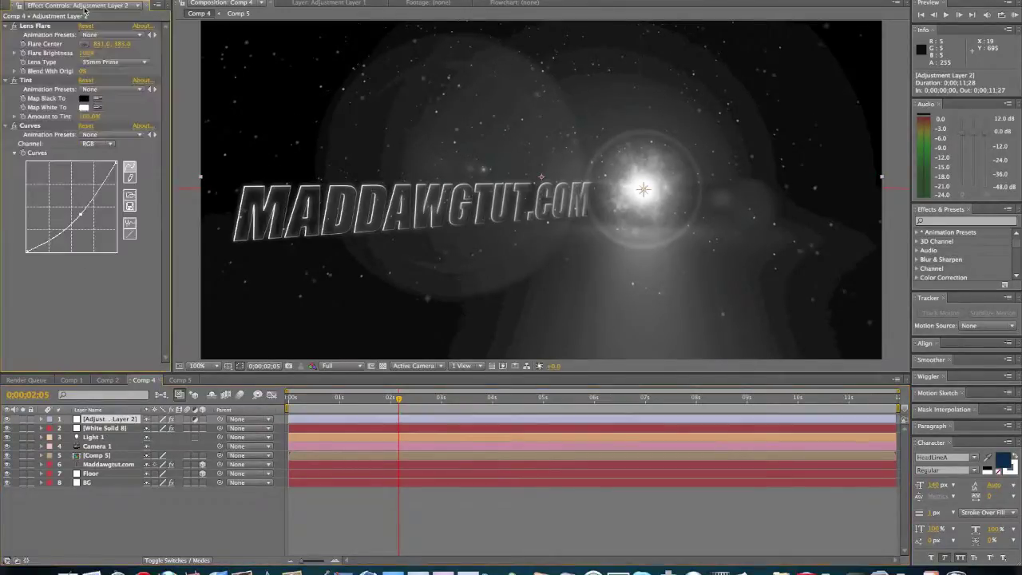
{"action": "left_click", "coordinate": [94, 144]}
{"action": "left_click", "coordinate": [94, 154]}
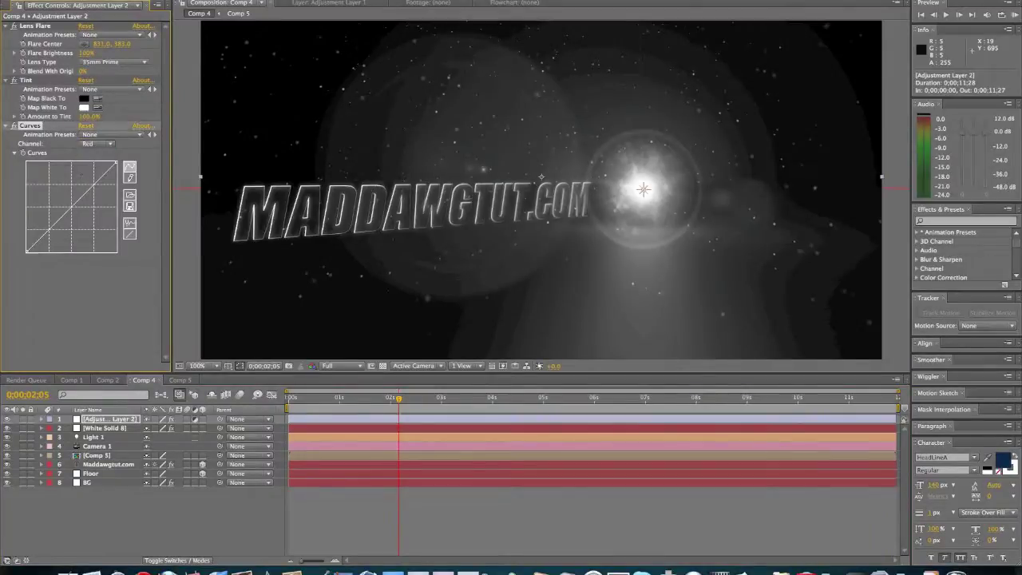
{"action": "left_click_drag", "start_coordinate": [75, 203], "coordinate": [80, 214]}
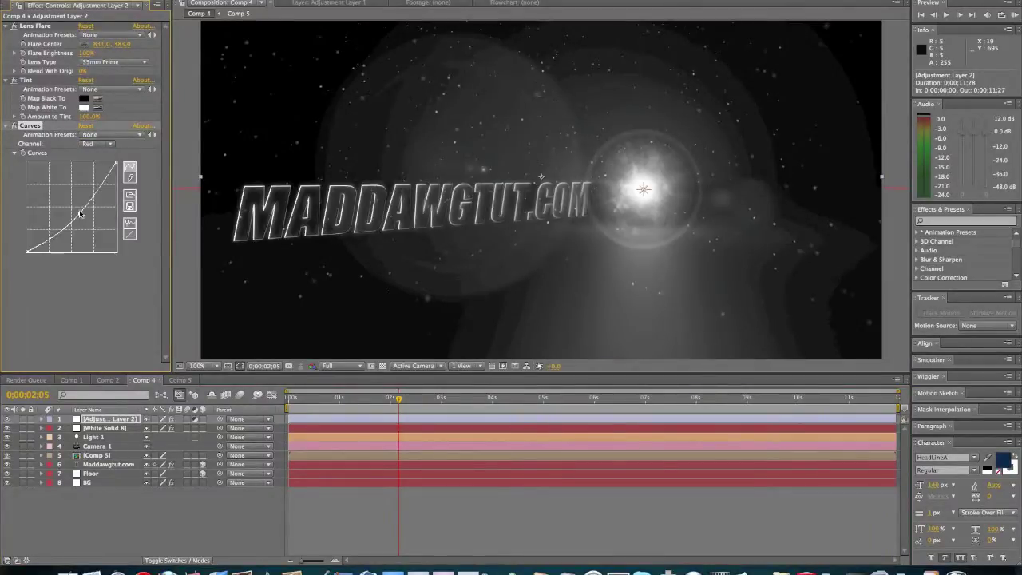
{"action": "left_click", "coordinate": [95, 143]}
{"action": "left_click", "coordinate": [94, 159]}
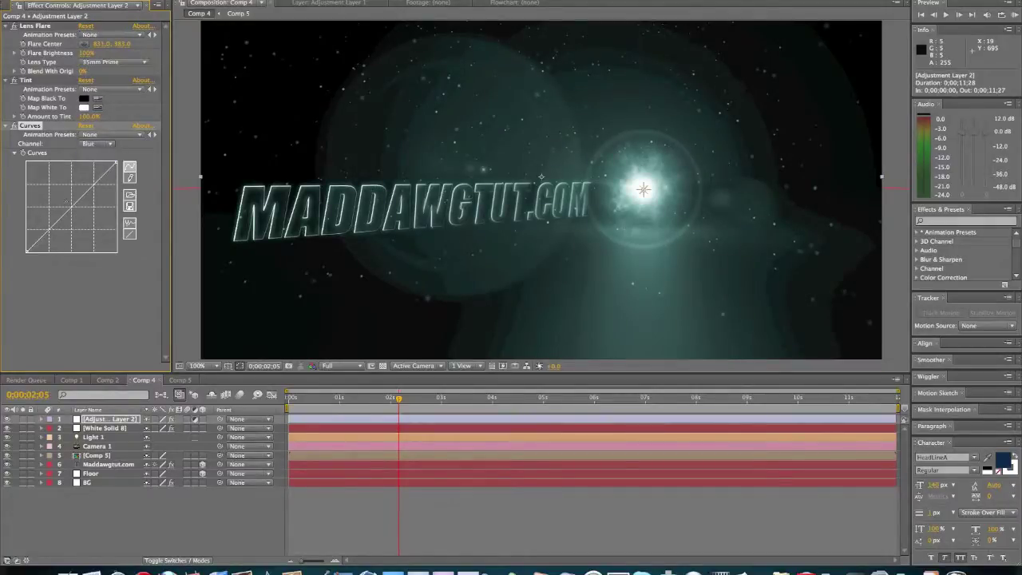
{"action": "left_click_drag", "start_coordinate": [70, 209], "coordinate": [65, 201]}
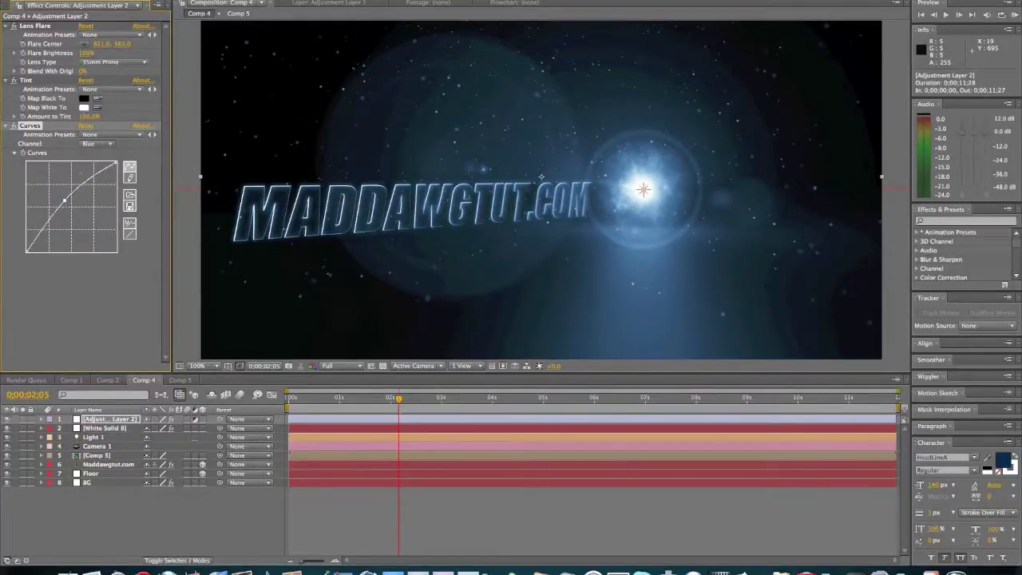
Darken the scene slightly by lowering the midpoint of Adjustment Layer 2's RGB curve, leaving the layer deselected
{"action": "left_click", "coordinate": [88, 145]}
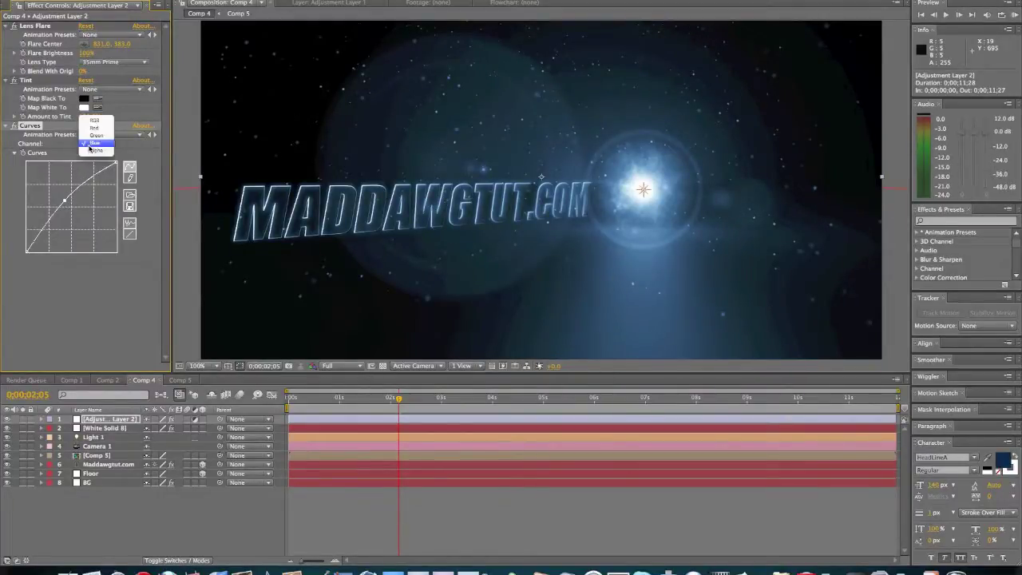
{"action": "left_click", "coordinate": [95, 121]}
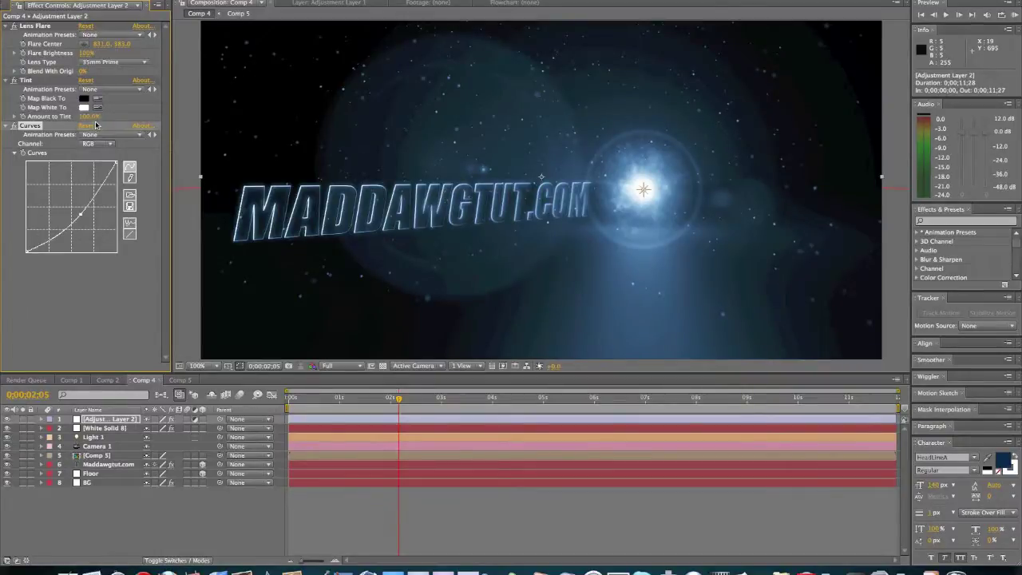
{"action": "left_click_drag", "start_coordinate": [80, 214], "coordinate": [81, 219]}
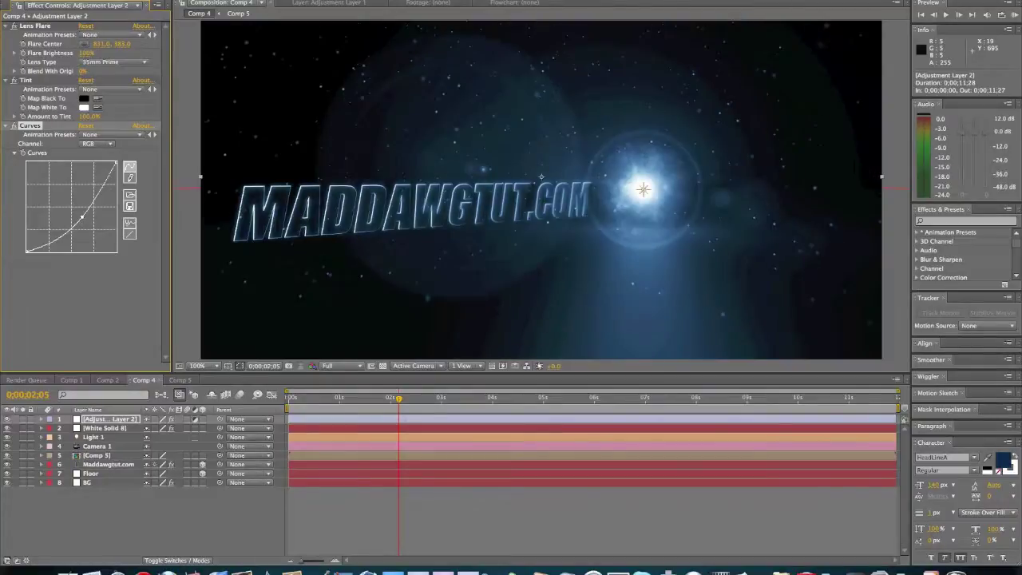
{"action": "left_click_drag", "start_coordinate": [83, 218], "coordinate": [82, 215]}
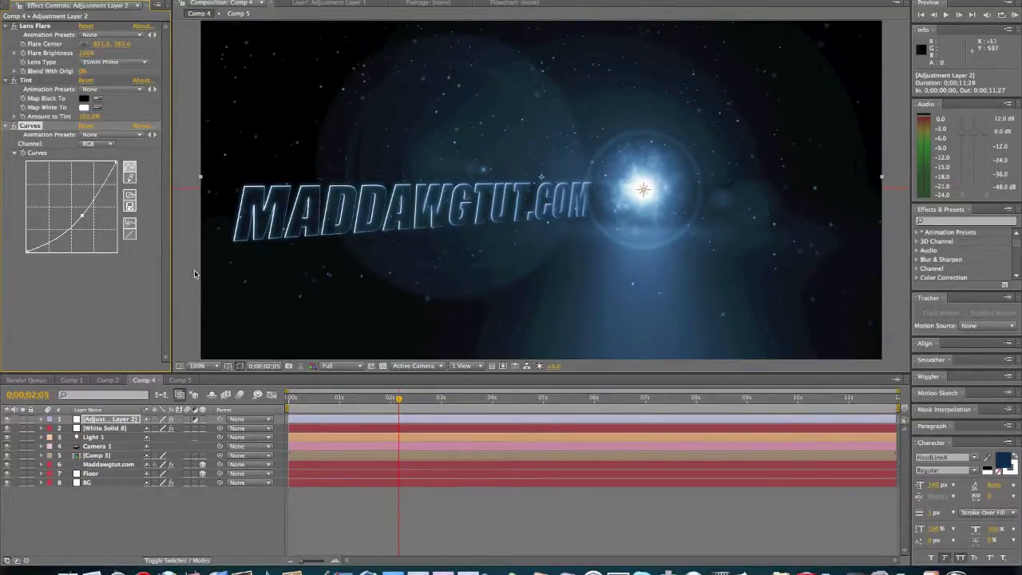
{"action": "left_click", "coordinate": [92, 491]}
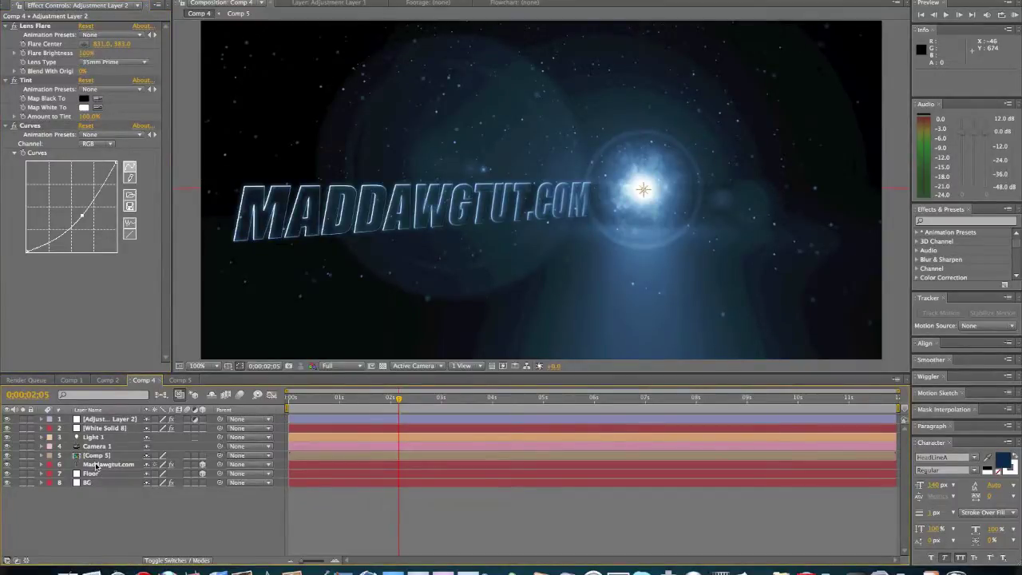
{"action": "left_click", "coordinate": [95, 465]}
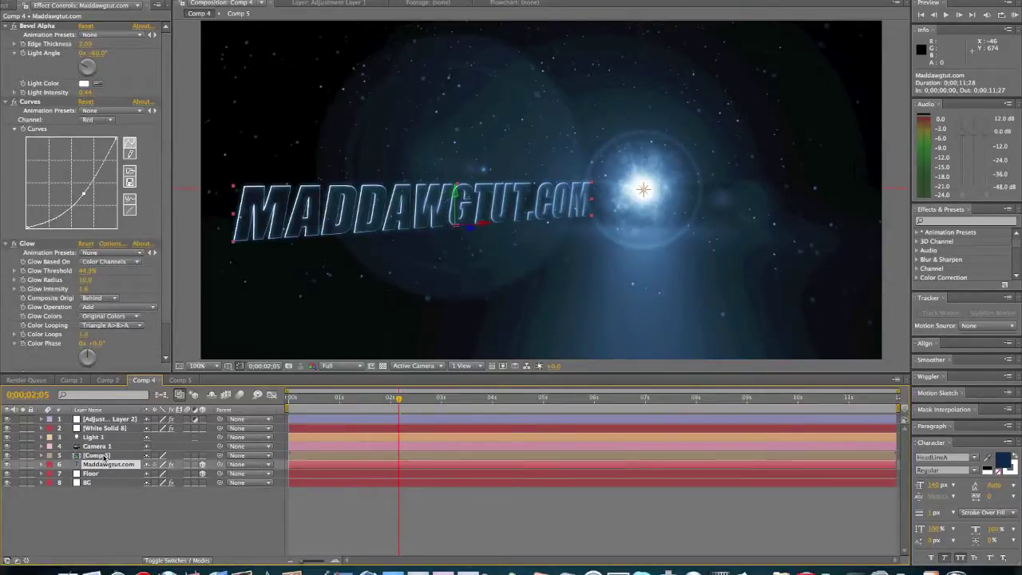
{"action": "left_click", "coordinate": [103, 457]}
{"action": "left_click", "coordinate": [103, 457]}
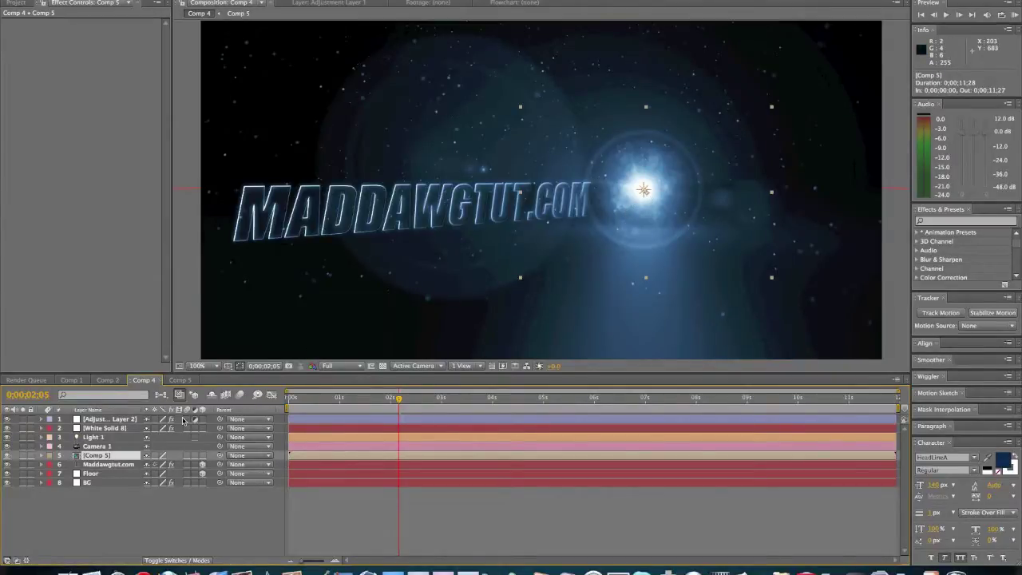
Raise Light 1 slightly and set the Lens Flare's centre on it at 832, 374
{"action": "left_click", "coordinate": [95, 436]}
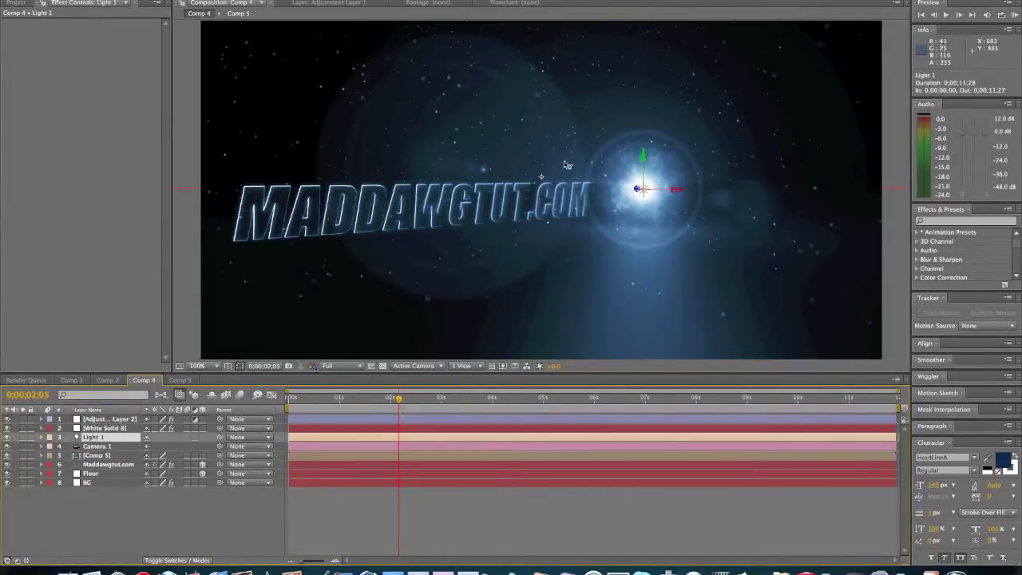
{"action": "left_click_drag", "start_coordinate": [644, 173], "coordinate": [644, 158]}
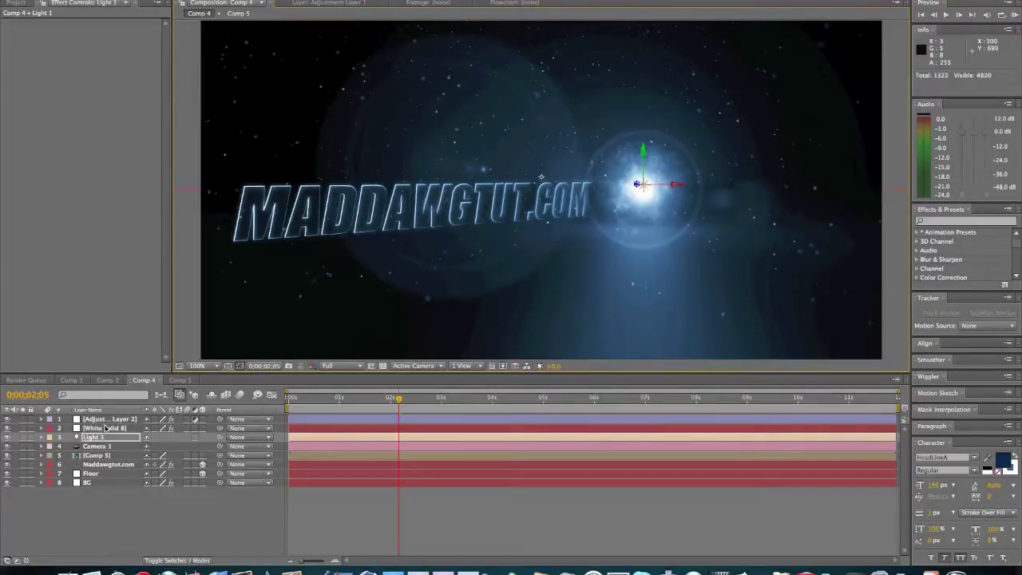
{"action": "left_click", "coordinate": [109, 420]}
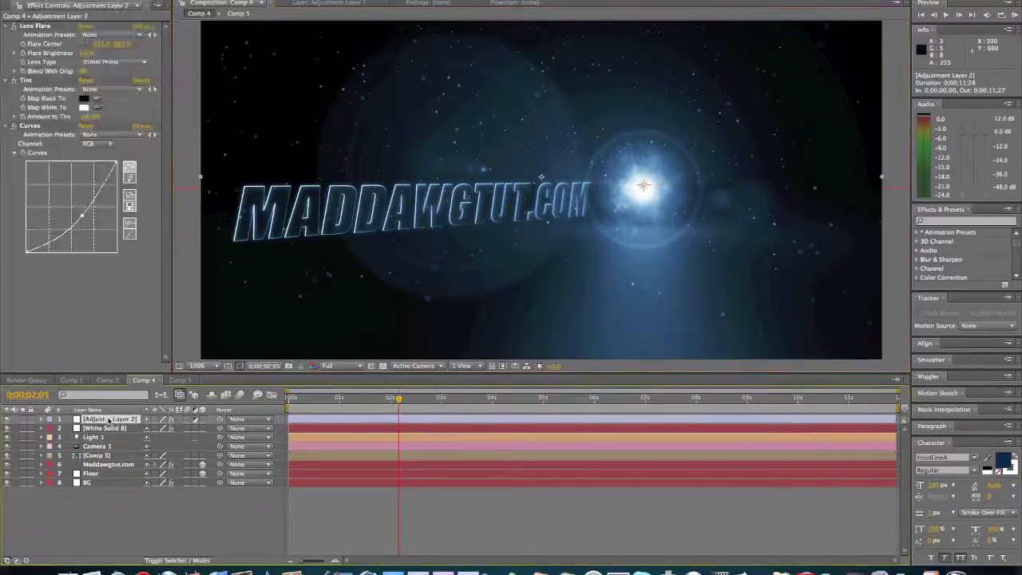
{"action": "left_click", "coordinate": [85, 44]}
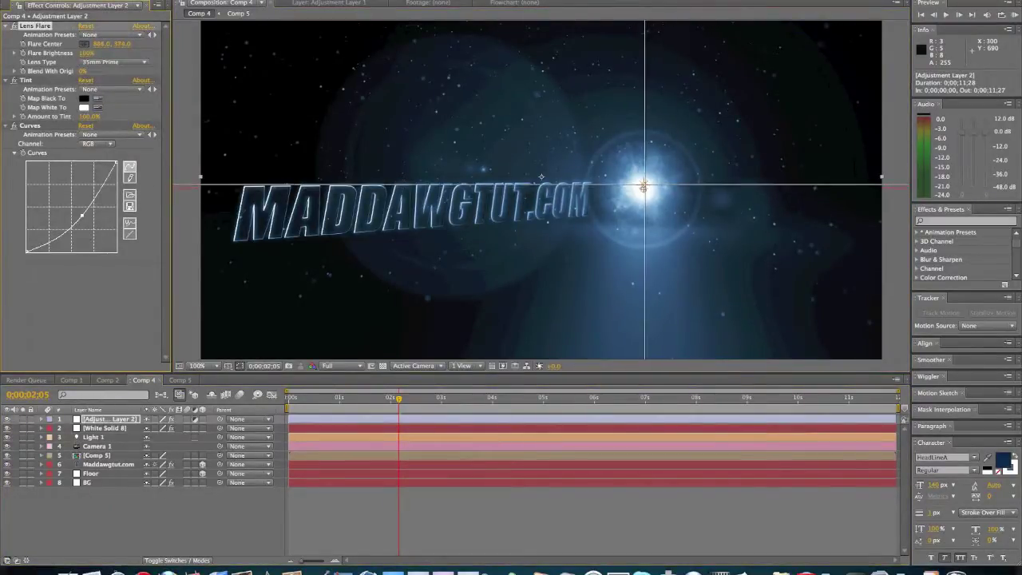
{"action": "left_click", "coordinate": [643, 186]}
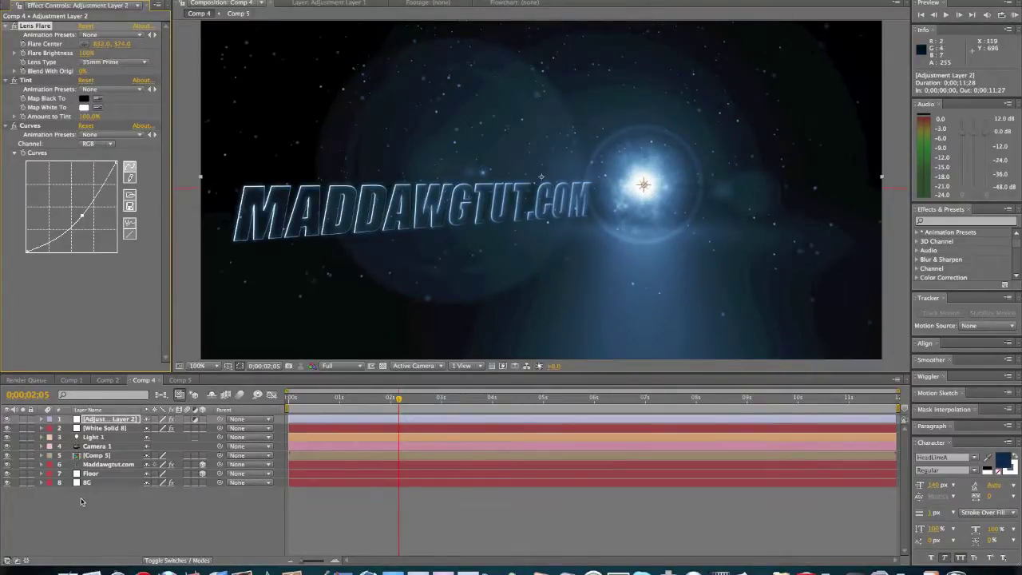
Shift the Comp 5 layer to position 833, 378 so the orb lines up with the flare
{"action": "left_click", "coordinate": [92, 456]}
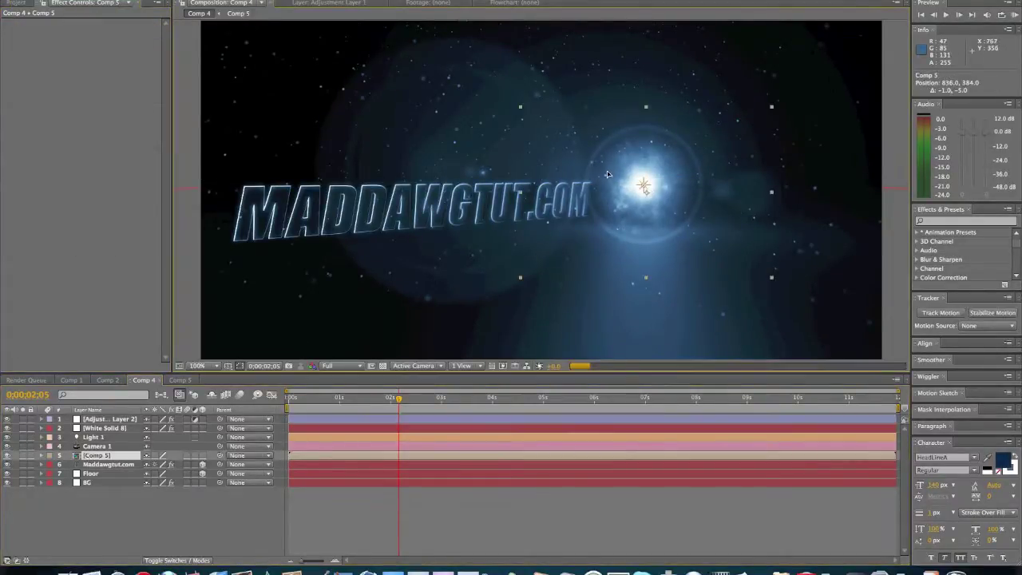
{"action": "left_click_drag", "start_coordinate": [607, 172], "coordinate": [605, 170]}
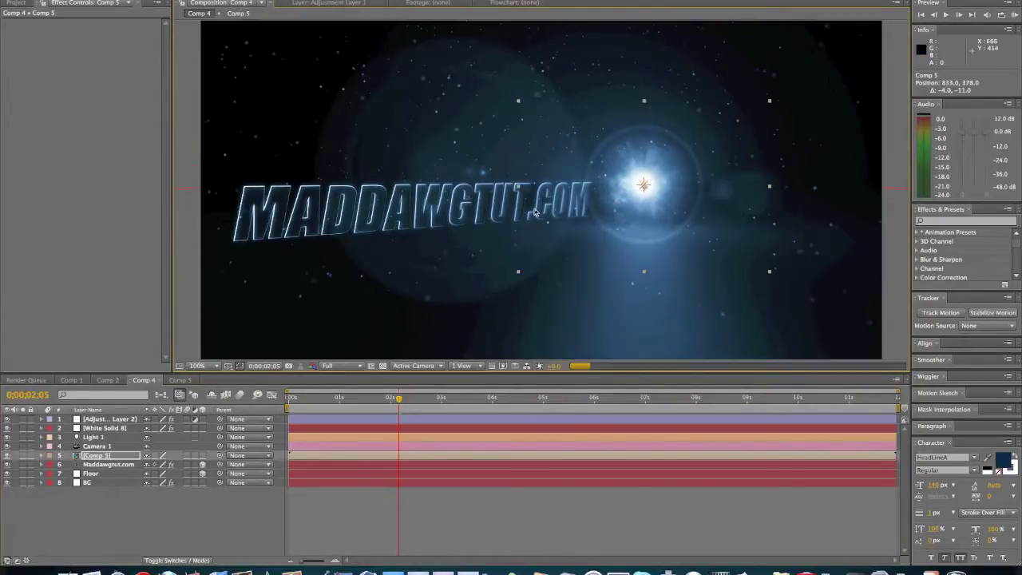
{"action": "left_click", "coordinate": [412, 210]}
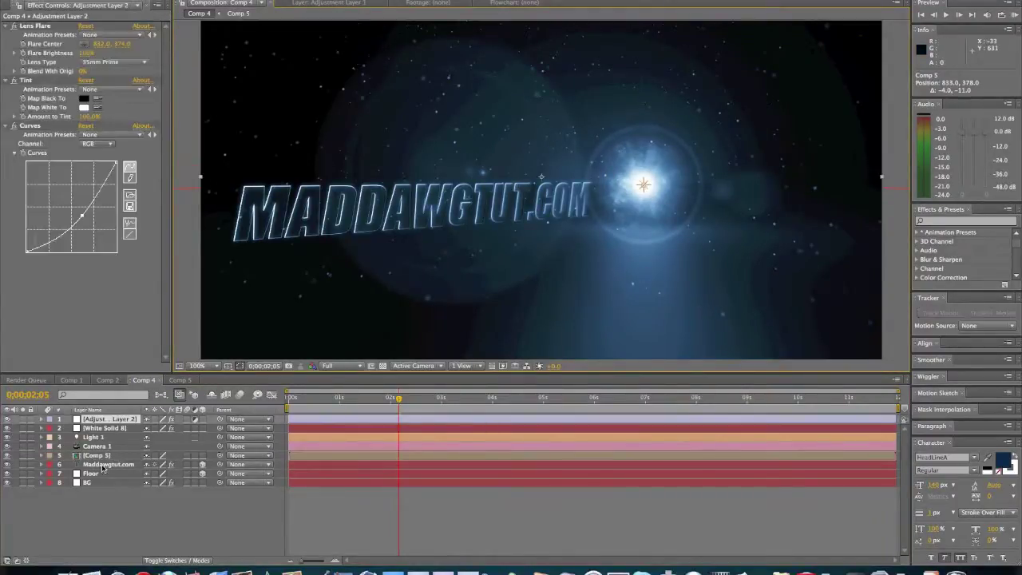
Move the Maddawgtut.com text layer to about 406.5, 468, 216.7 and add the VC Reflect effect to it
{"action": "left_click", "coordinate": [102, 467]}
{"action": "left_click_drag", "start_coordinate": [460, 219], "coordinate": [437, 224]}
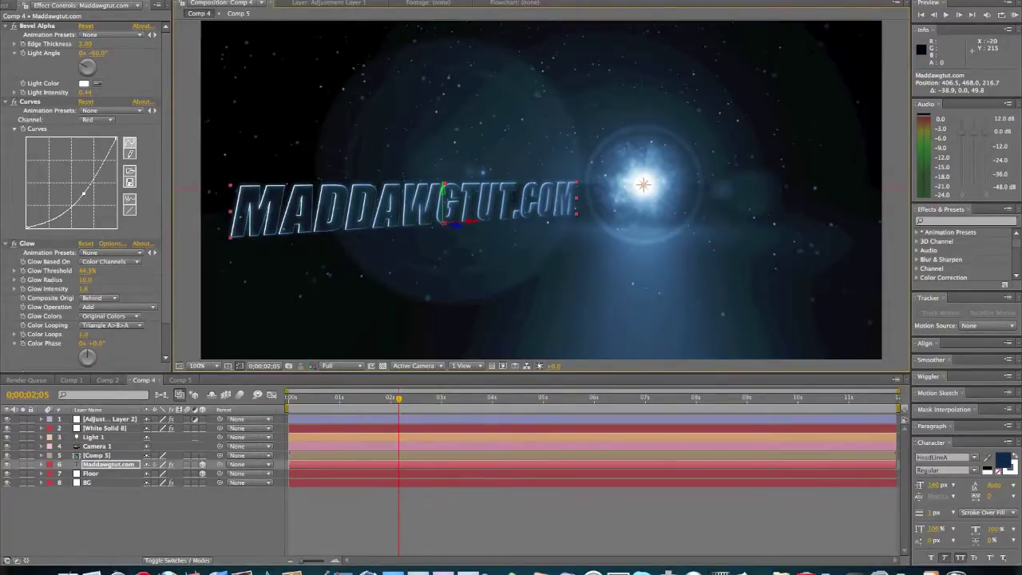
{"action": "left_click", "coordinate": [232, 2]}
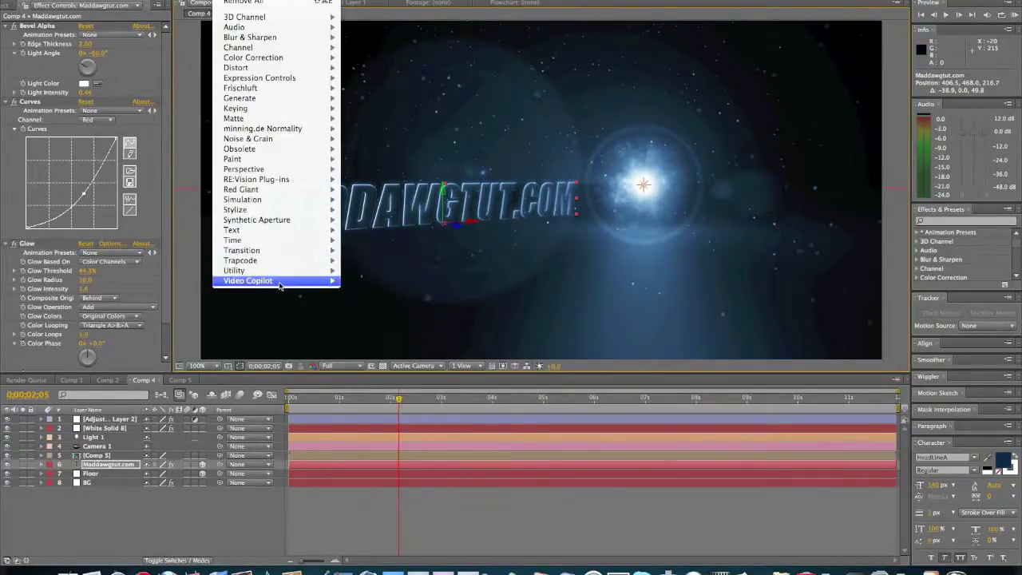
{"action": "mouse_move", "coordinate": [279, 285]}
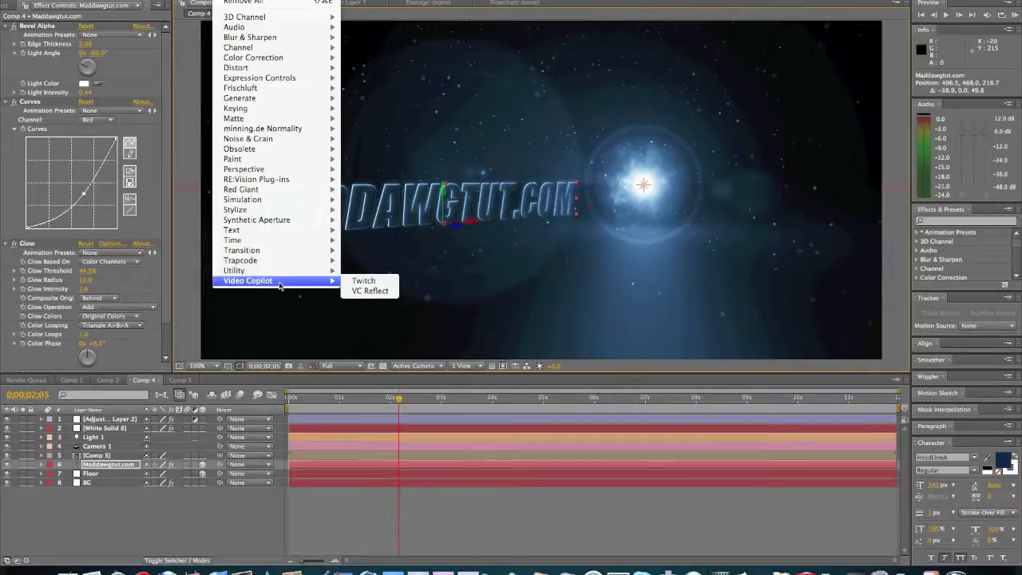
{"action": "left_click", "coordinate": [359, 292]}
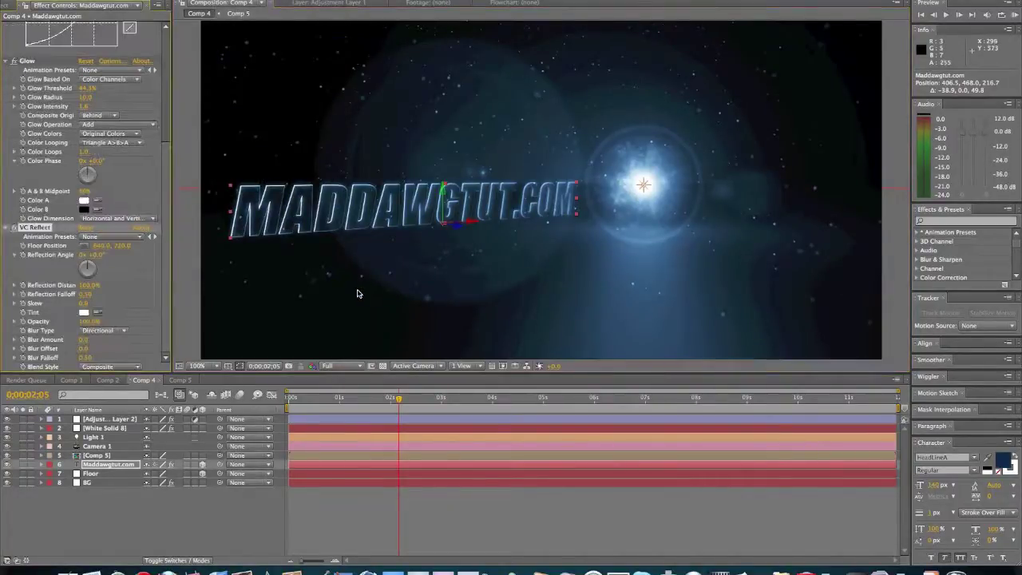
Place VC Reflect's floor position at 526, 454, near the base of the title text
{"action": "scroll", "coordinate": [472, 301], "scroll_direction": "down", "scroll_amount": 2}
{"action": "scroll", "coordinate": [473, 301], "scroll_direction": "up", "scroll_amount": 2}
{"action": "scroll", "coordinate": [473, 303], "scroll_direction": "down", "scroll_amount": 1}
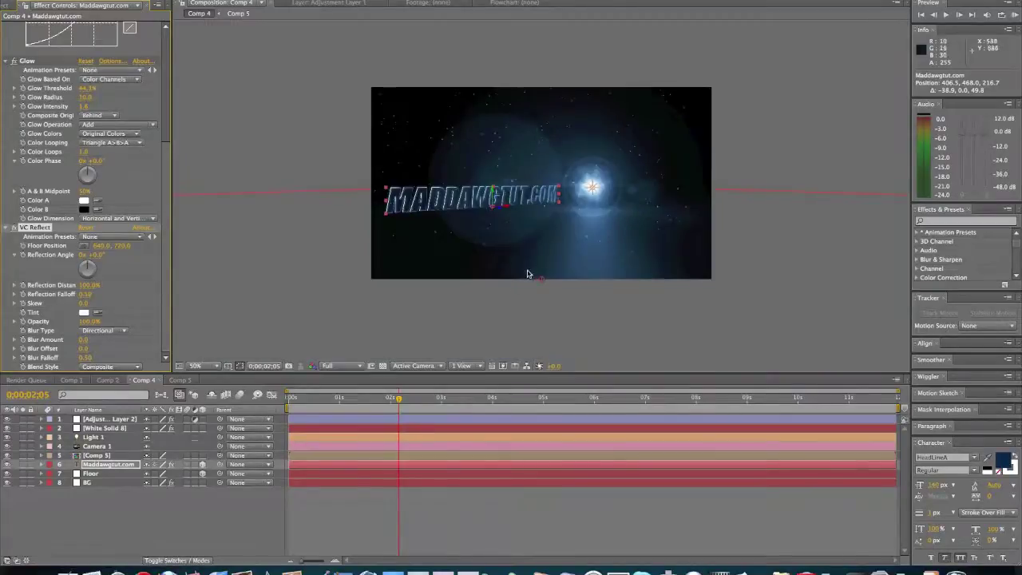
{"action": "left_click_drag", "start_coordinate": [538, 281], "coordinate": [511, 211]}
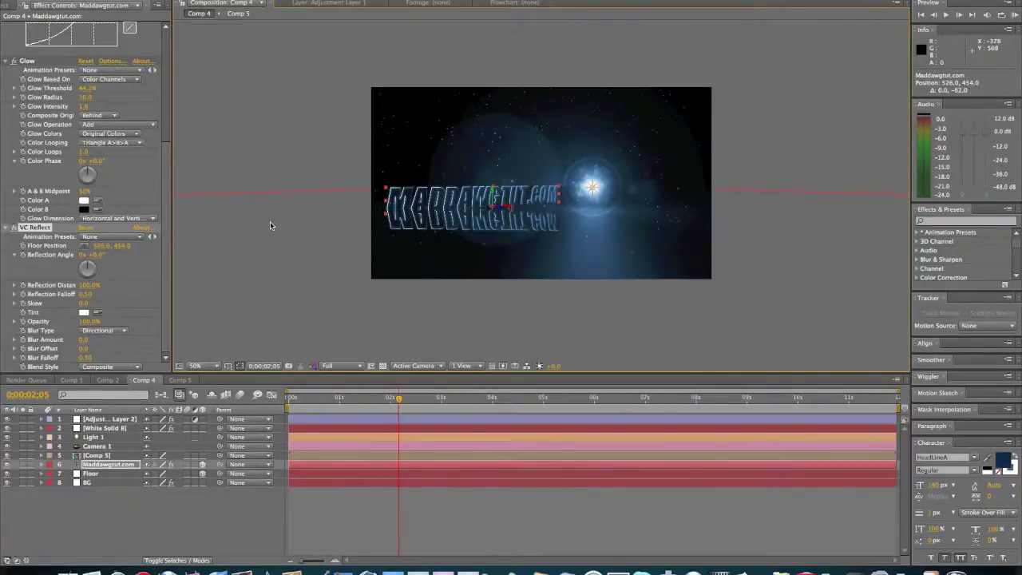
{"action": "key", "text": "period"}
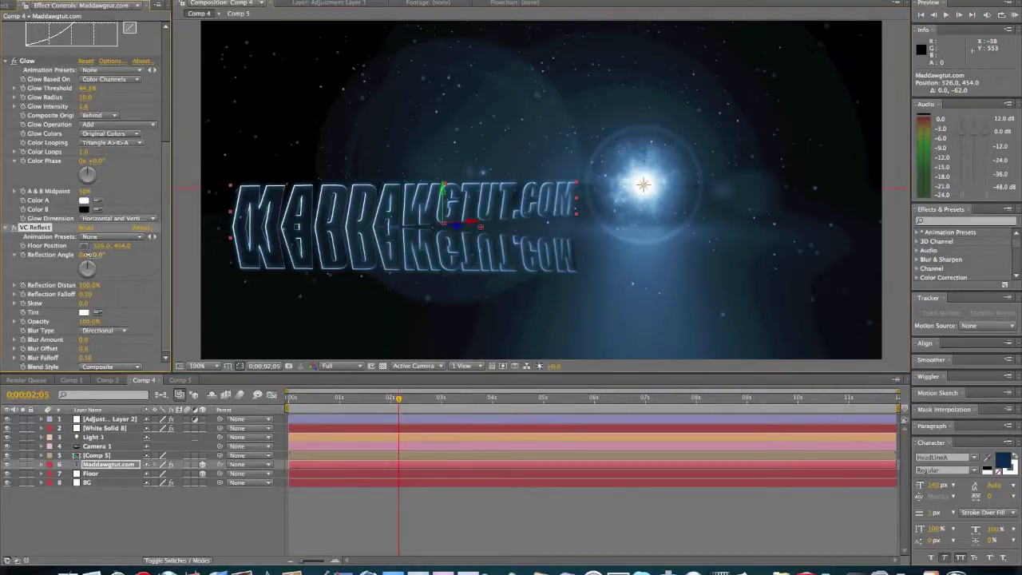
Set VC Reflect's Reflection Angle to -4° and its Skew to -18 on the title text
{"action": "left_click_drag", "start_coordinate": [88, 254], "coordinate": [94, 255]}
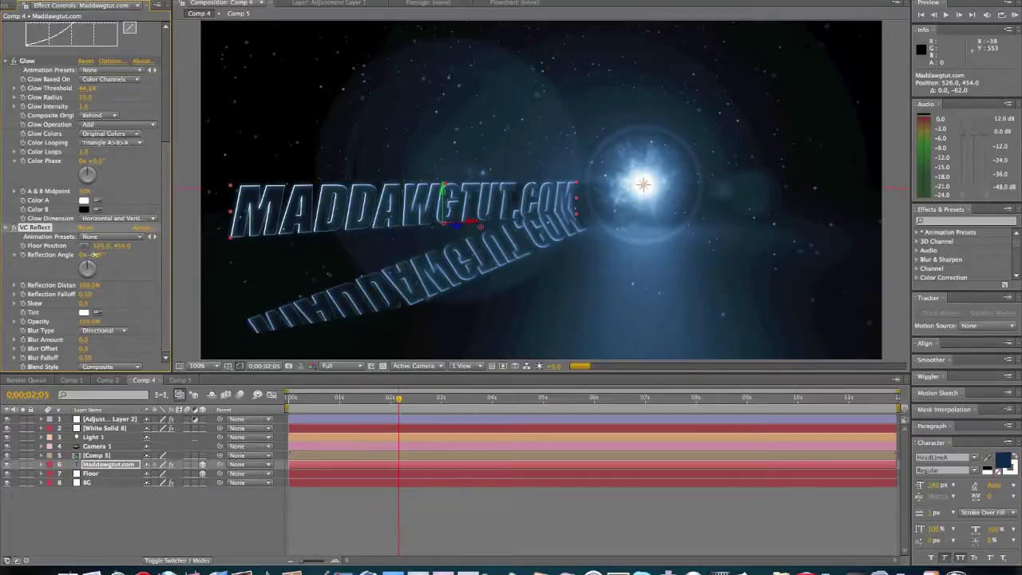
{"action": "left_click_drag", "start_coordinate": [95, 254], "coordinate": [93, 255]}
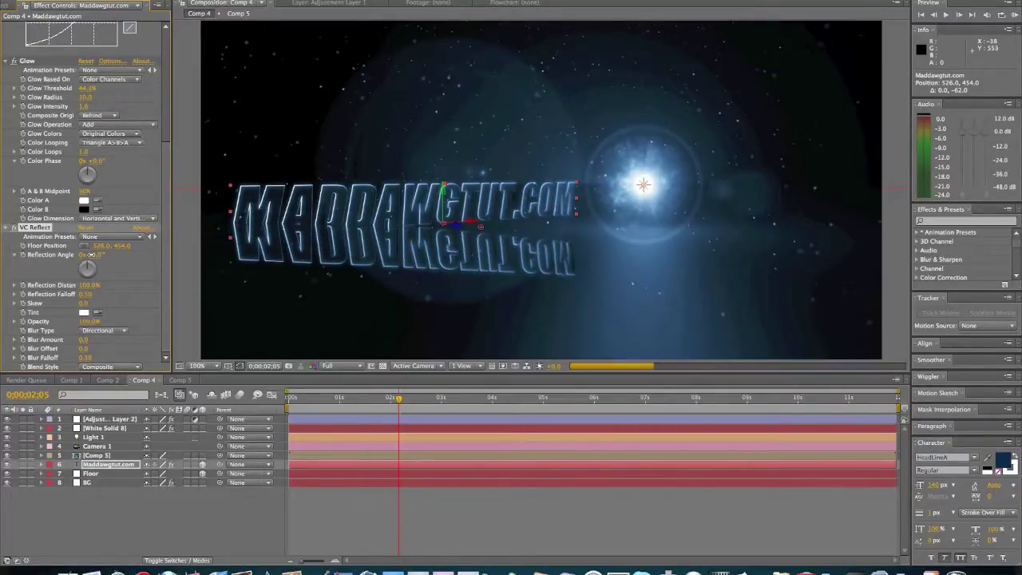
{"action": "left_click_drag", "start_coordinate": [91, 254], "coordinate": [93, 255]}
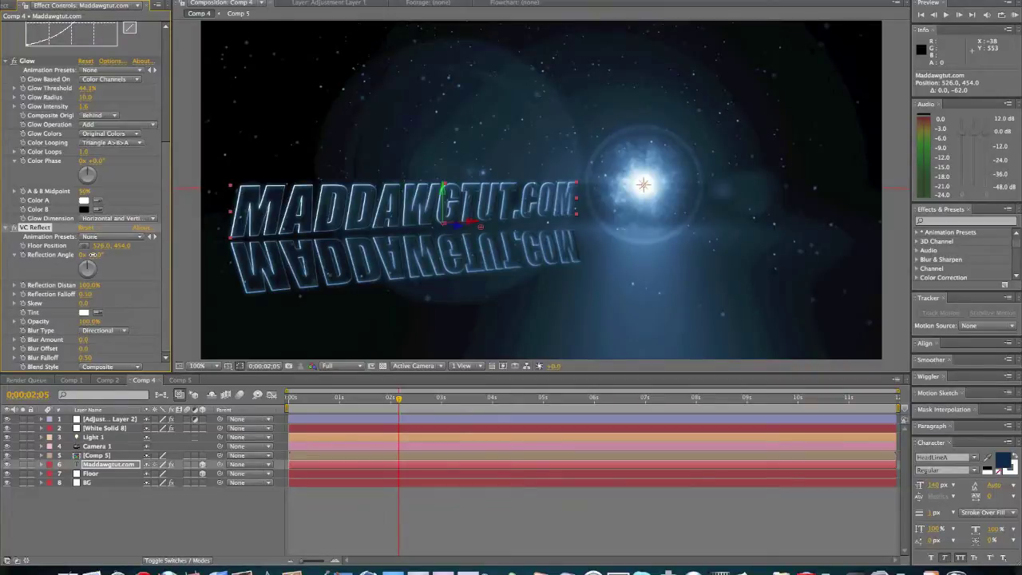
{"action": "left_click_drag", "start_coordinate": [94, 255], "coordinate": [92, 258]}
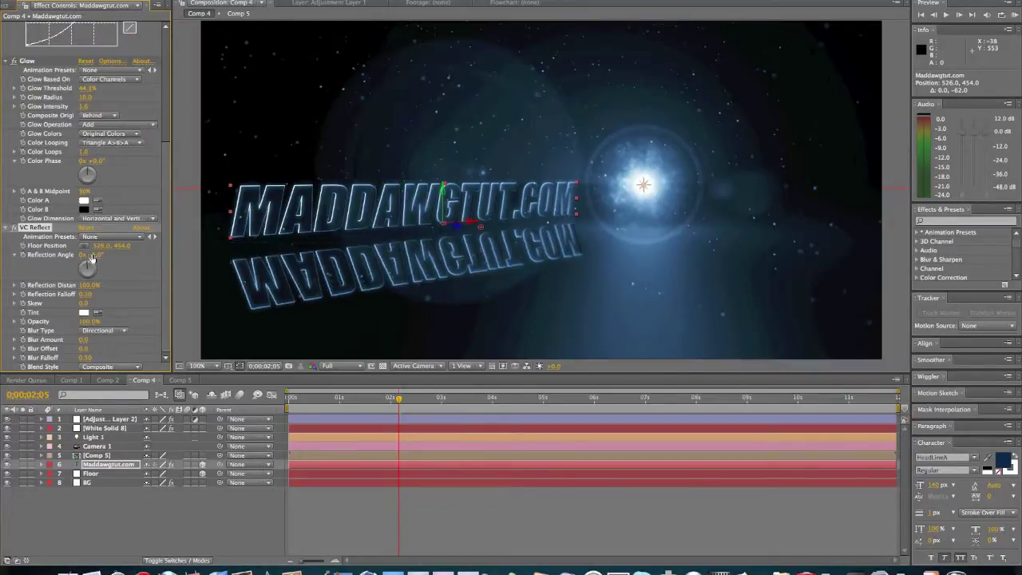
{"action": "left_click", "coordinate": [95, 255]}
{"action": "type", "text": "-4"}
{"action": "key", "text": "Return"}
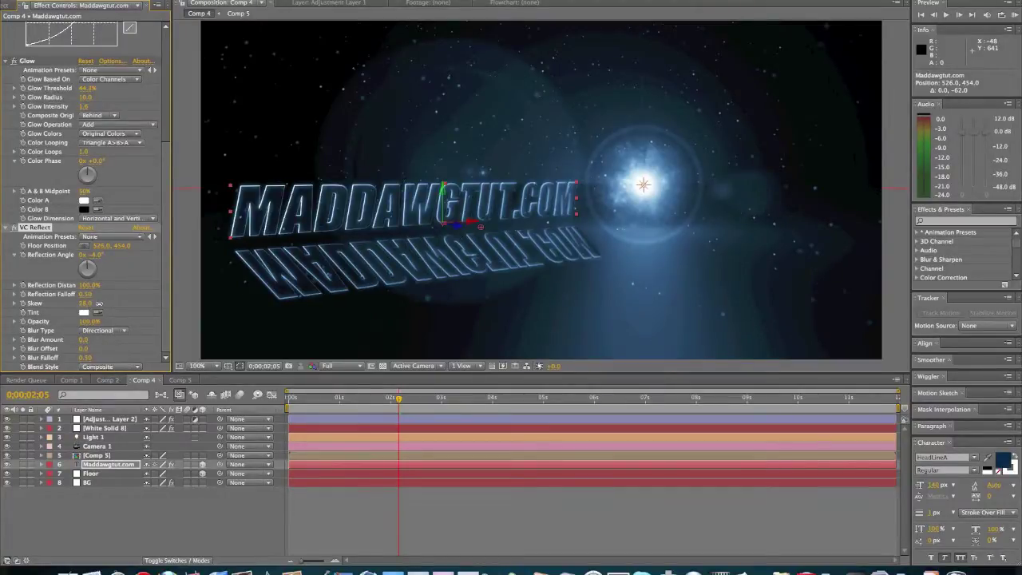
{"action": "left_click_drag", "start_coordinate": [73, 303], "coordinate": [72, 303]}
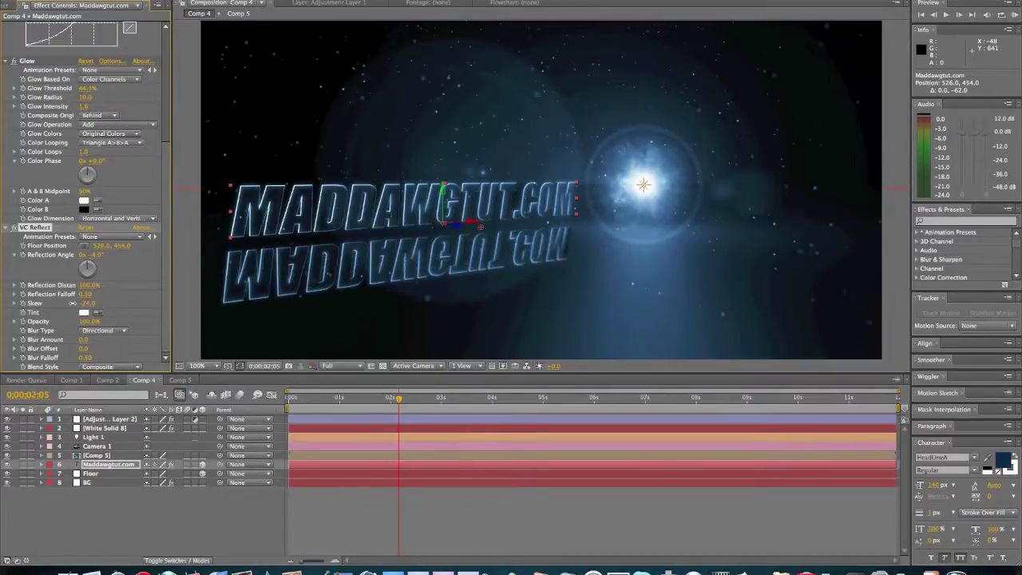
{"action": "left_click_drag", "start_coordinate": [73, 304], "coordinate": [79, 303]}
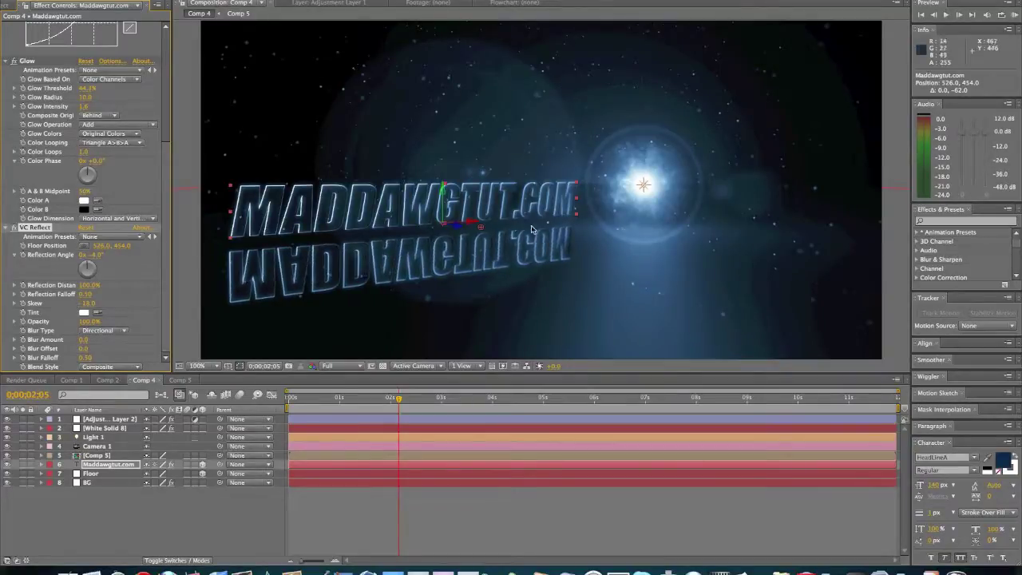
Reselect the Maddawgtut.com layer and move VC Reflect's floor position up to about 521, 446 so the reflection meets the text base
{"action": "left_click", "coordinate": [482, 230]}
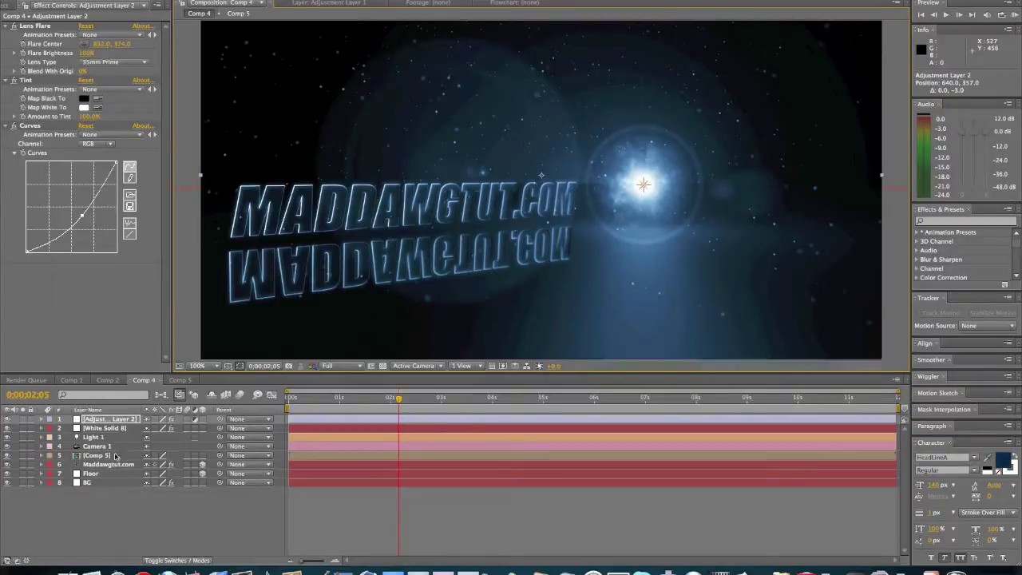
{"action": "left_click", "coordinate": [112, 464]}
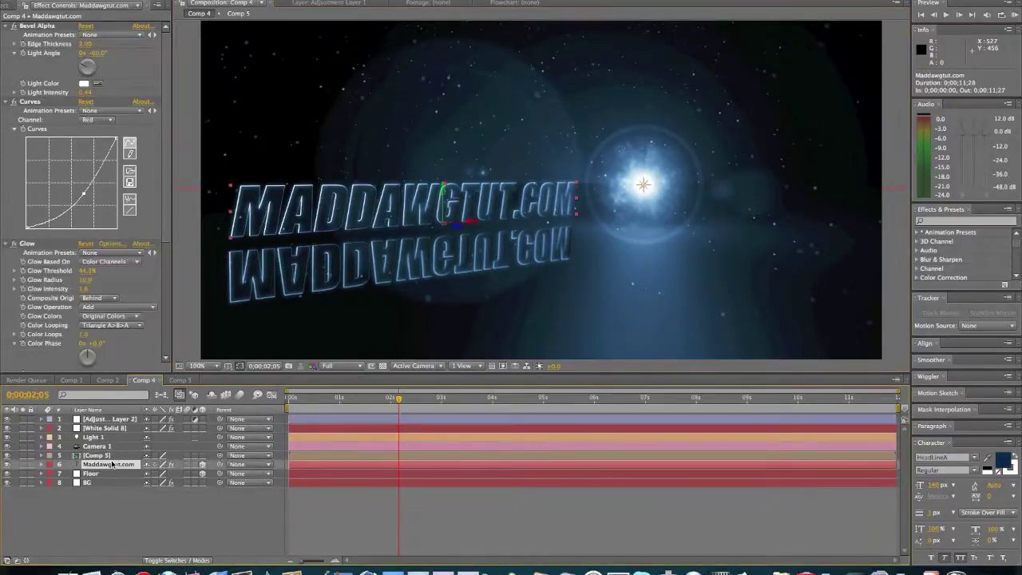
{"action": "scroll", "coordinate": [101, 311], "scroll_direction": "down", "scroll_amount": 5}
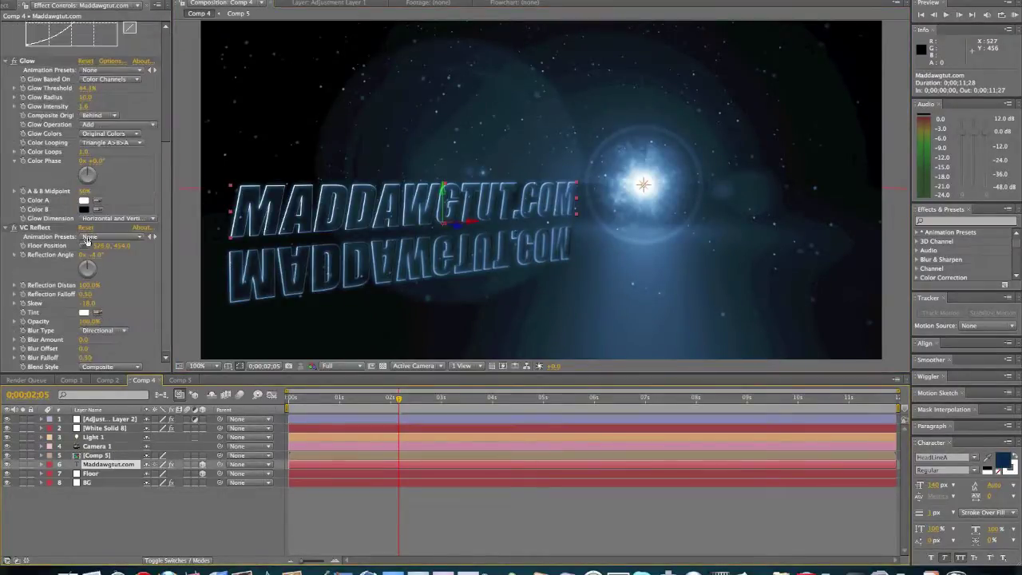
{"action": "left_click", "coordinate": [83, 245]}
{"action": "mouse_move", "coordinate": [480, 228]}
{"action": "left_mouse_down"}
{"action": "mouse_move", "coordinate": [447, 221]}
{"action": "mouse_move", "coordinate": [478, 227]}
{"action": "left_mouse_up"}
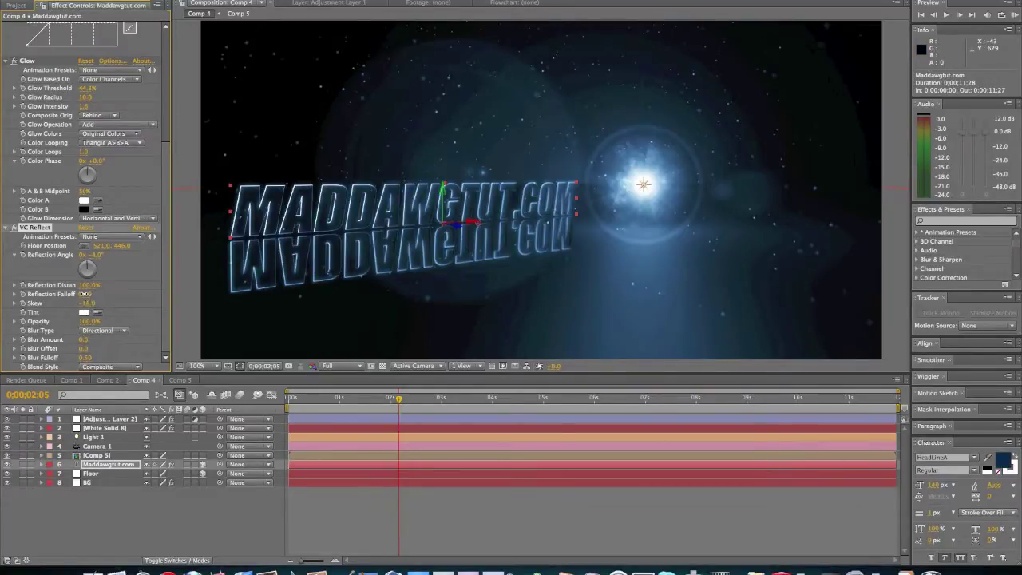
Lower VC Reflect's Reflection Falloff to 0.05 so the reflection fades out close to the letters
{"action": "mouse_move", "coordinate": [83, 294]}
{"action": "left_mouse_down"}
{"action": "mouse_move", "coordinate": [54, 293]}
{"action": "mouse_move", "coordinate": [66, 295]}
{"action": "left_mouse_up"}
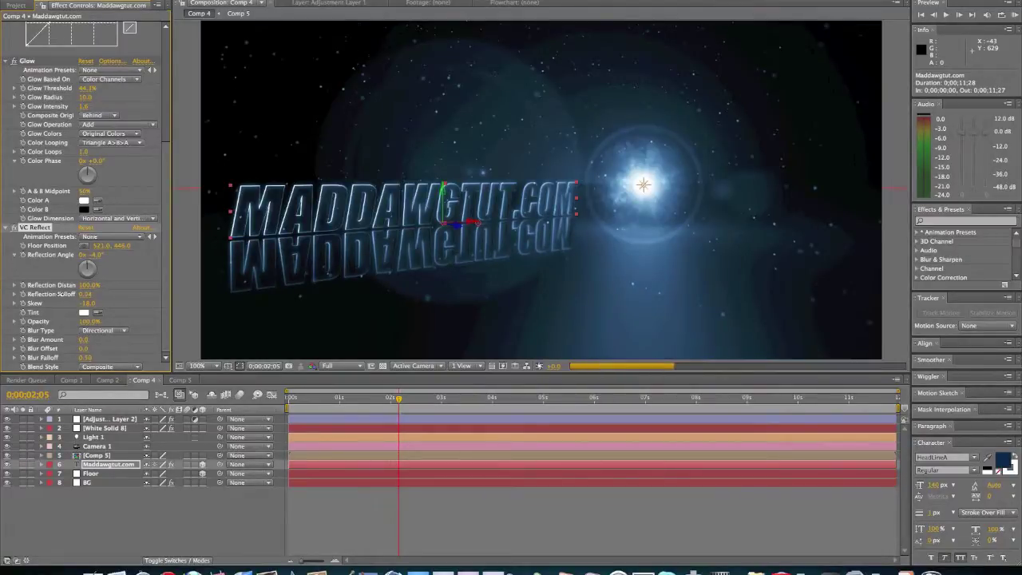
{"action": "left_click_drag", "start_coordinate": [61, 293], "coordinate": [59, 294]}
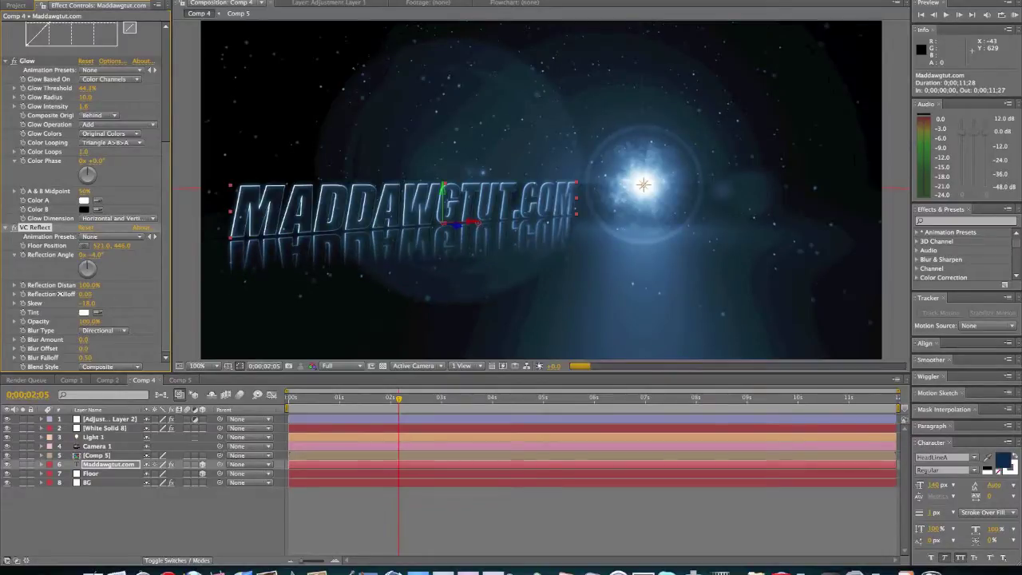
{"action": "left_click_drag", "start_coordinate": [59, 294], "coordinate": [63, 294]}
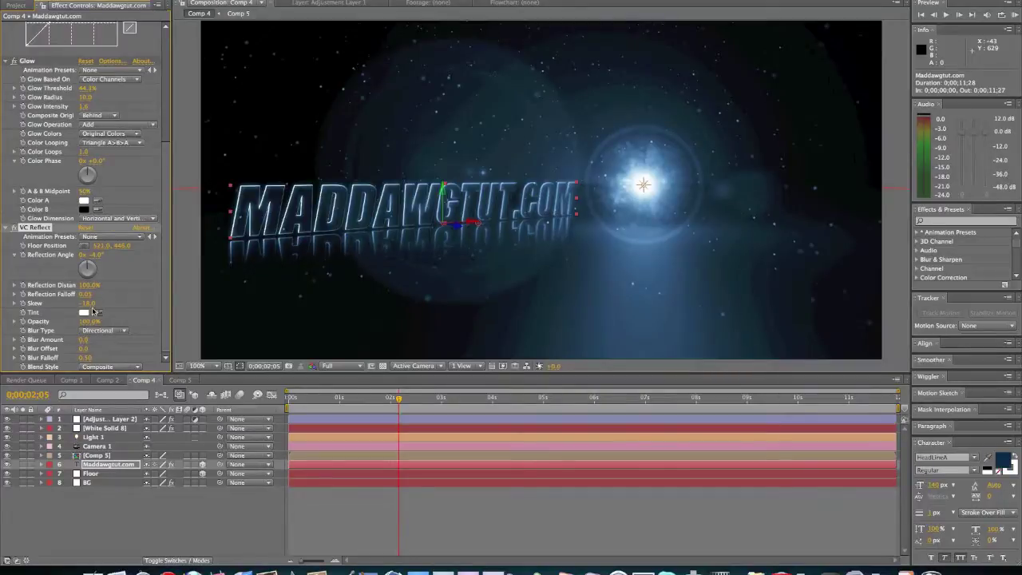
Soften the text reflection with a Blur Amount of 44.7 and a Blur Falloff of 0.34
{"action": "left_click_drag", "start_coordinate": [81, 343], "coordinate": [85, 359]}
{"action": "left_click_drag", "start_coordinate": [83, 355], "coordinate": [77, 354]}
Place the VC Reflect floor point again at 521, 446 and inspect the blurred reflection under the title
{"action": "left_click", "coordinate": [83, 246]}
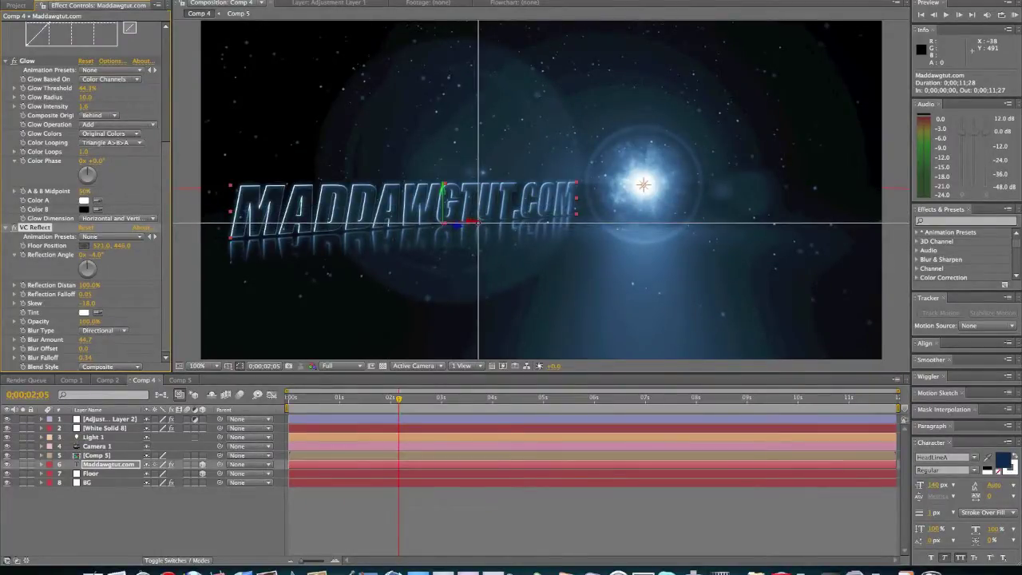
{"action": "left_click", "coordinate": [478, 223]}
{"action": "scroll", "coordinate": [478, 225], "scroll_direction": "up", "scroll_amount": 1}
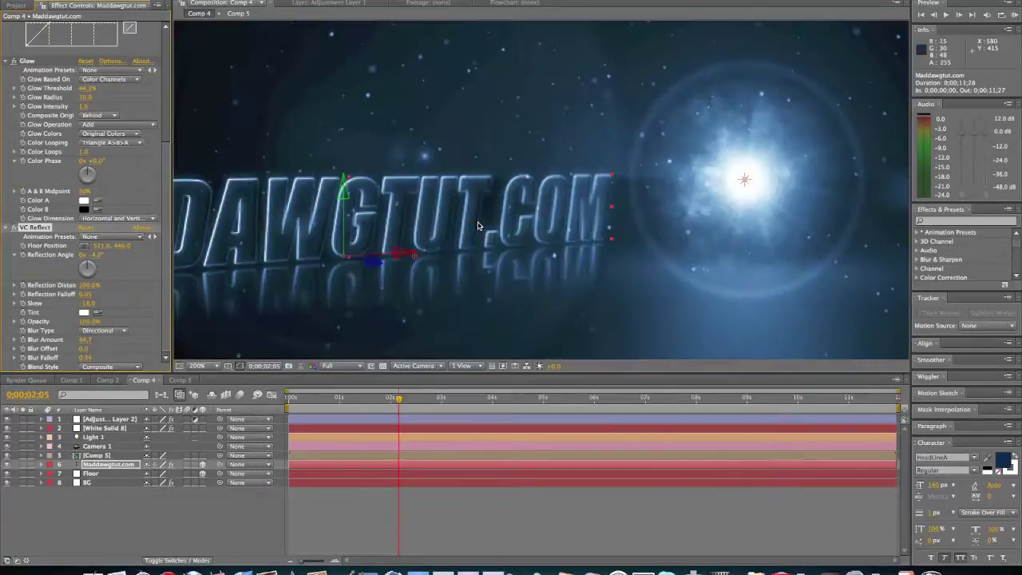
{"action": "scroll", "coordinate": [478, 226], "scroll_direction": "down", "scroll_amount": 2}
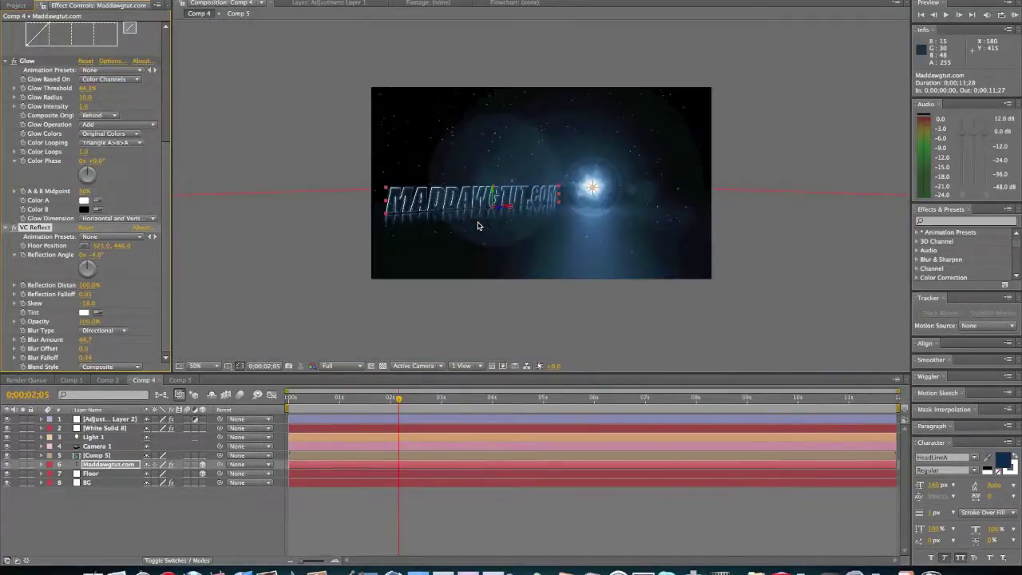
{"action": "scroll", "coordinate": [479, 227], "scroll_direction": "up", "scroll_amount": 1}
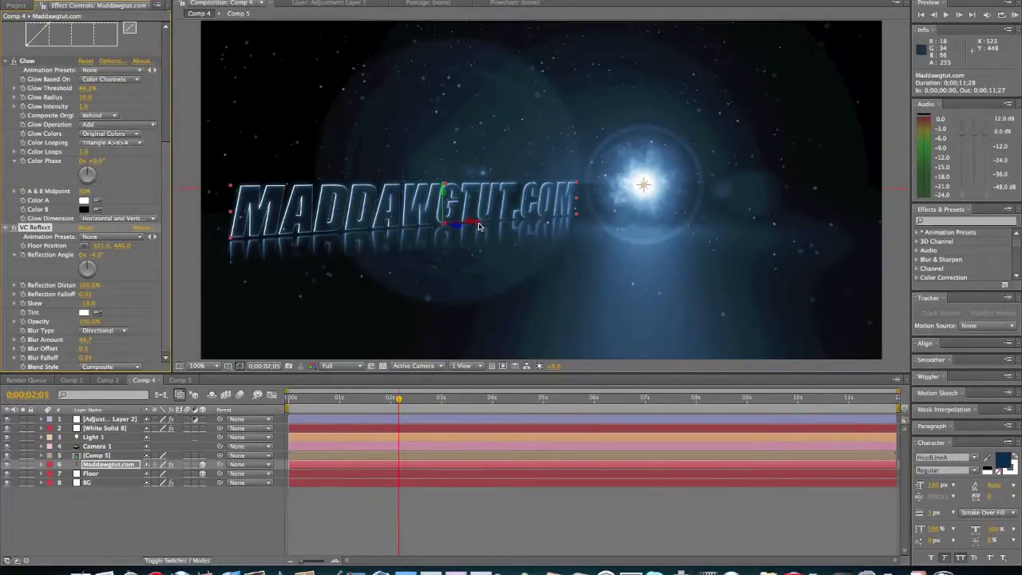